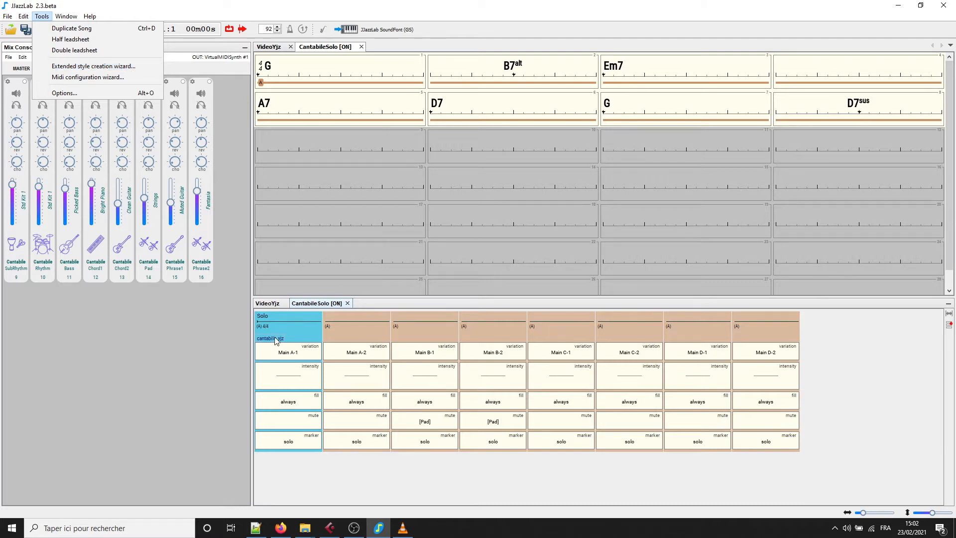
Browse the YamJJazz standard and extended styles available for the first song part, leaving its rhythm as it is
{"action": "double_click", "coordinate": [291, 341]}
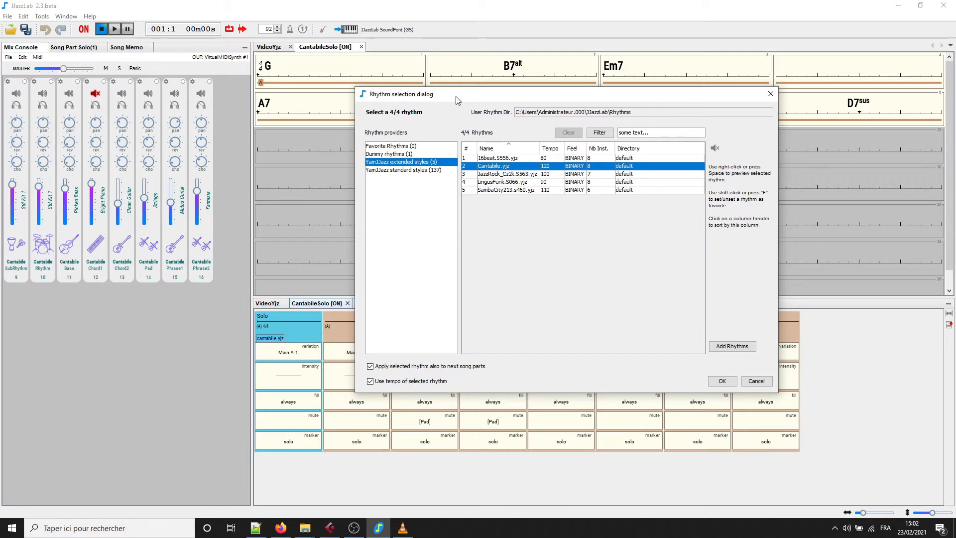
{"action": "left_click_drag", "start_coordinate": [456, 99], "coordinate": [466, 82]}
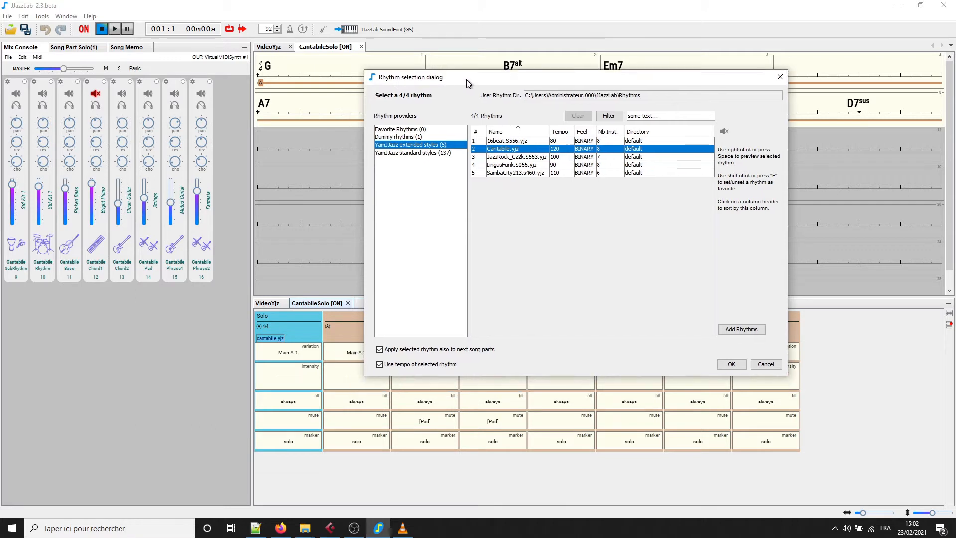
{"action": "left_click", "coordinate": [421, 153]}
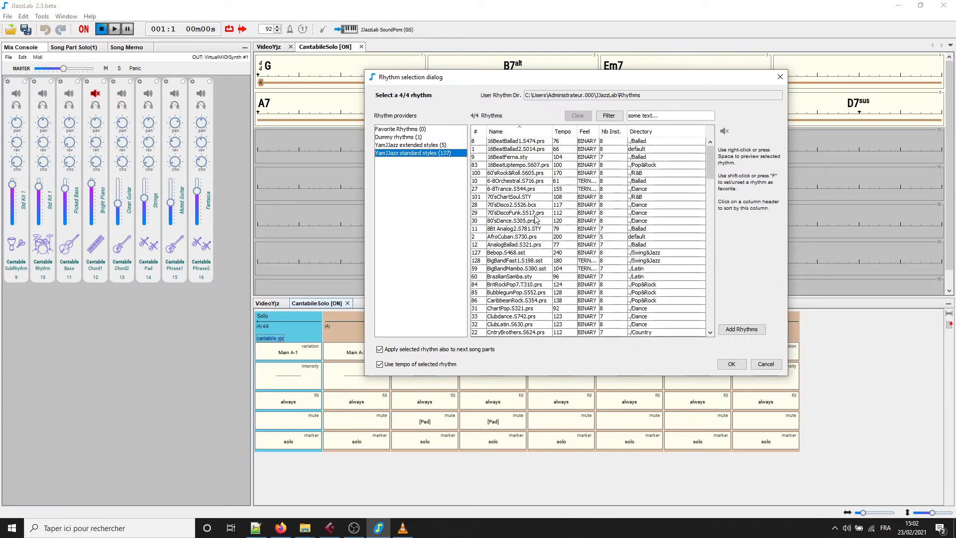
{"action": "left_click", "coordinate": [403, 145]}
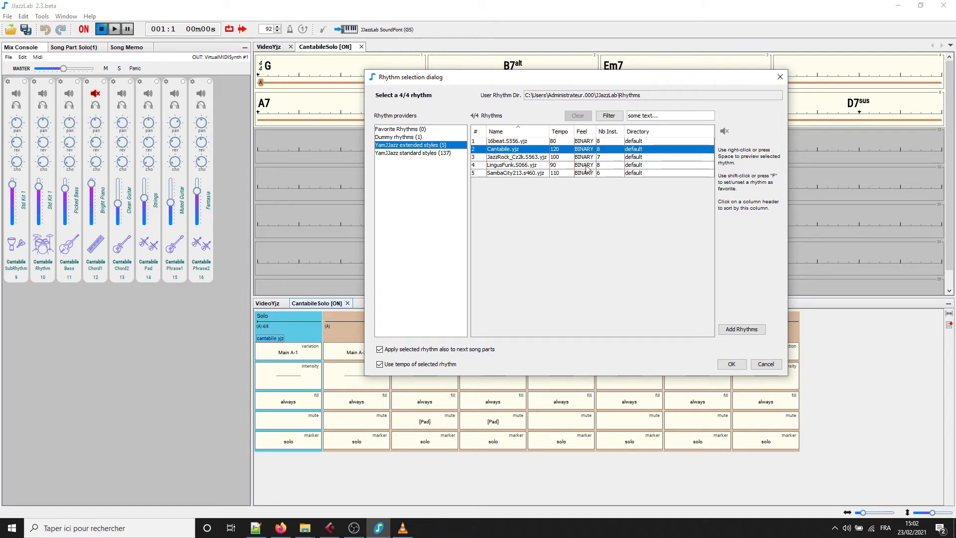
{"action": "left_click", "coordinate": [768, 364]}
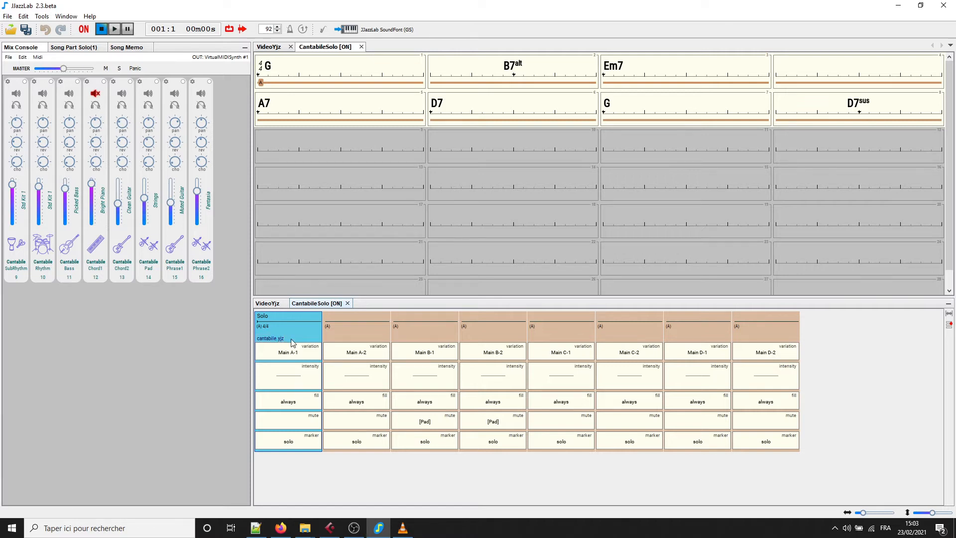
Highlight the variations of all eight CantabileSolo song parts and listen to the song from its first to its last part
{"action": "left_click", "coordinate": [306, 357]}
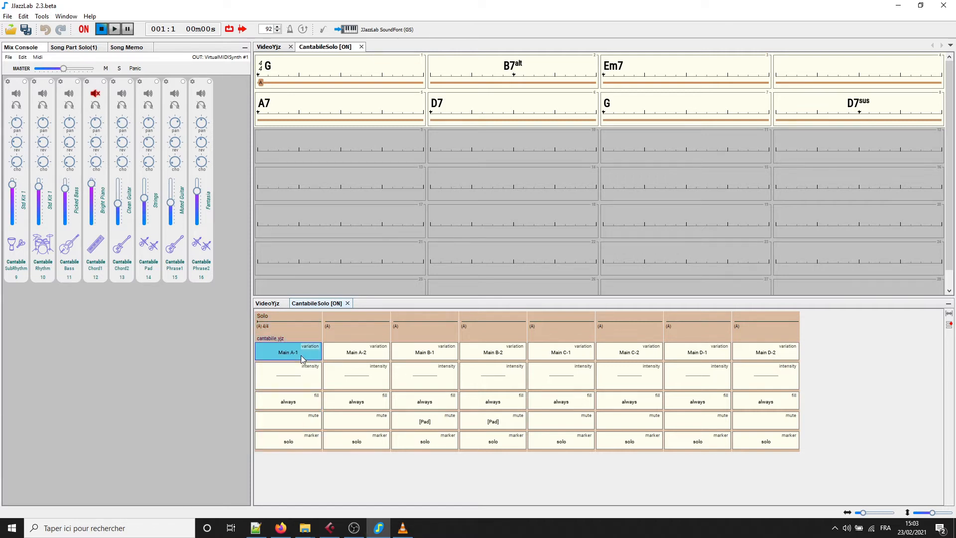
{"action": "left_click", "coordinate": [775, 354], "text": "shift"}
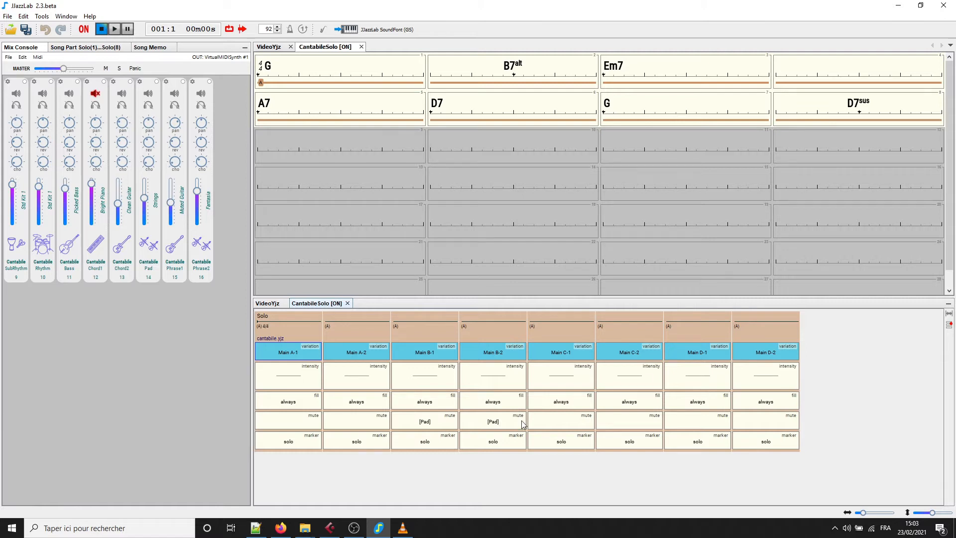
{"action": "left_click", "coordinate": [308, 339]}
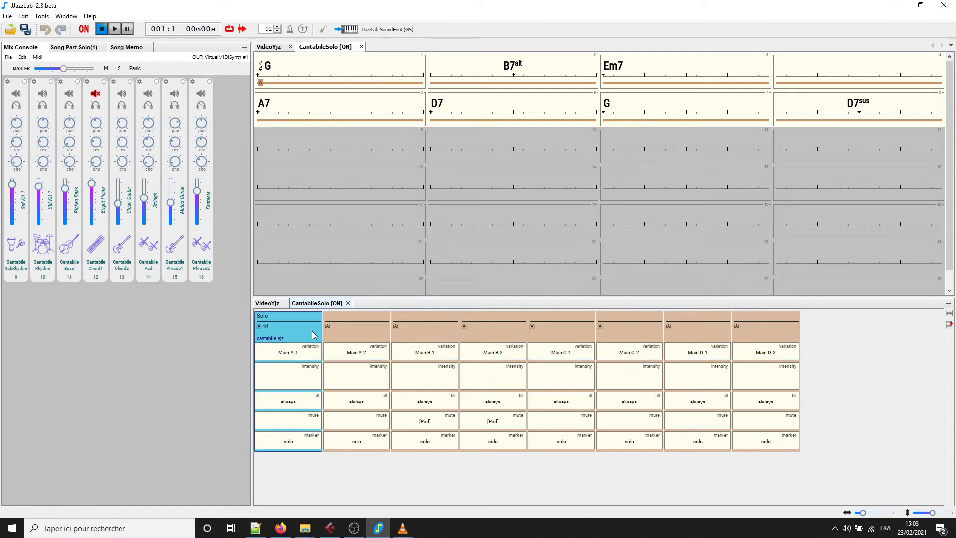
{"action": "key", "text": "space"}
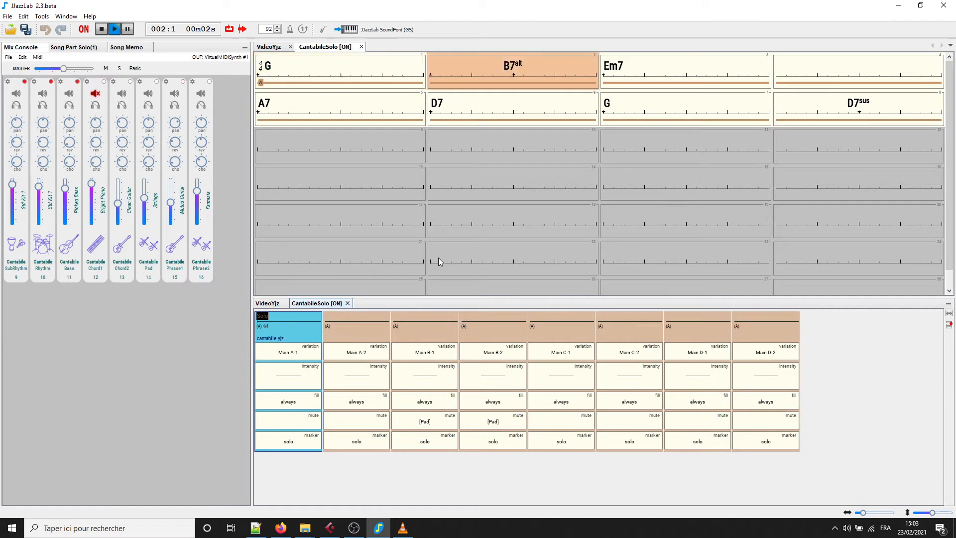
{"action": "left_click", "coordinate": [761, 333]}
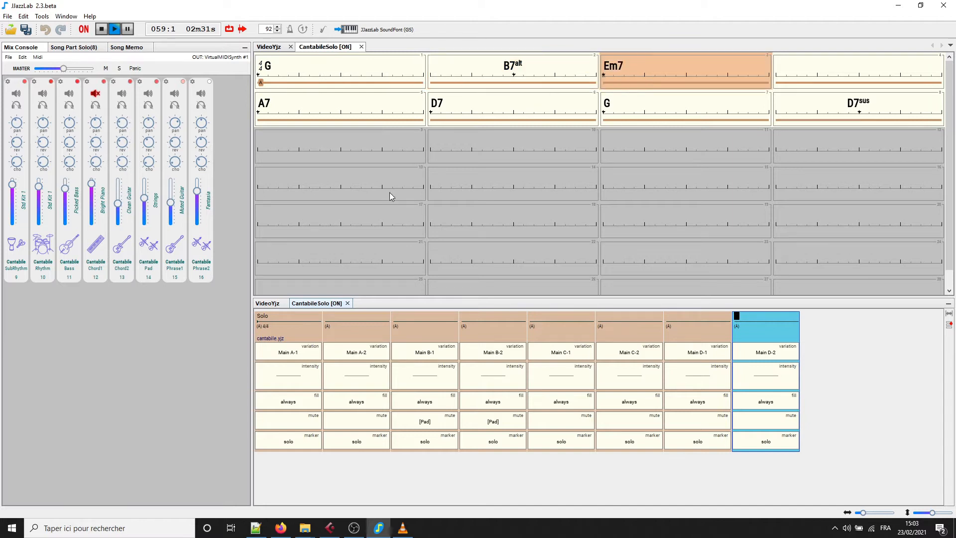
{"action": "key", "text": "space"}
{"action": "left_click", "coordinate": [509, 330]}
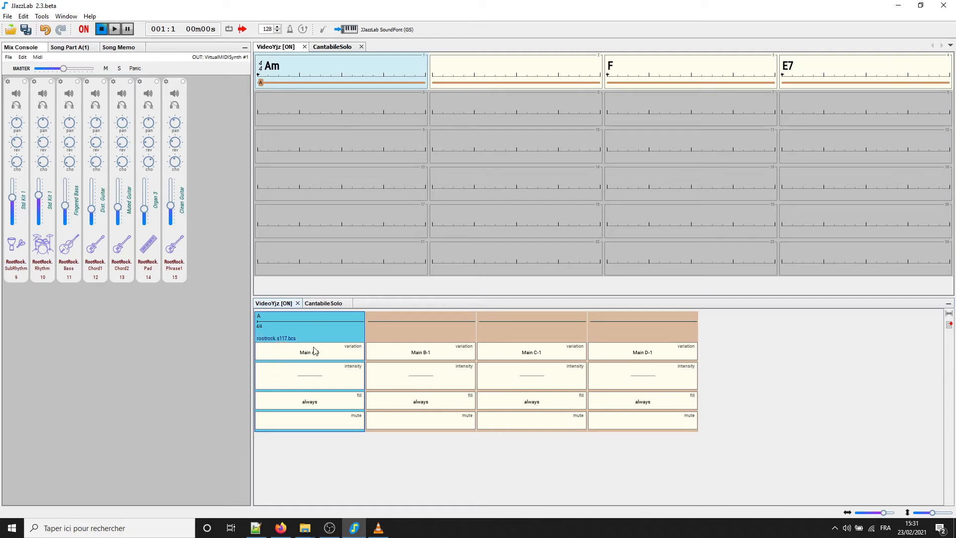
Play the VideoYjz song from its Main A-1 part, following the Main C-1 and Main D-1 parts, and stop playback
{"action": "left_click", "coordinate": [349, 357]}
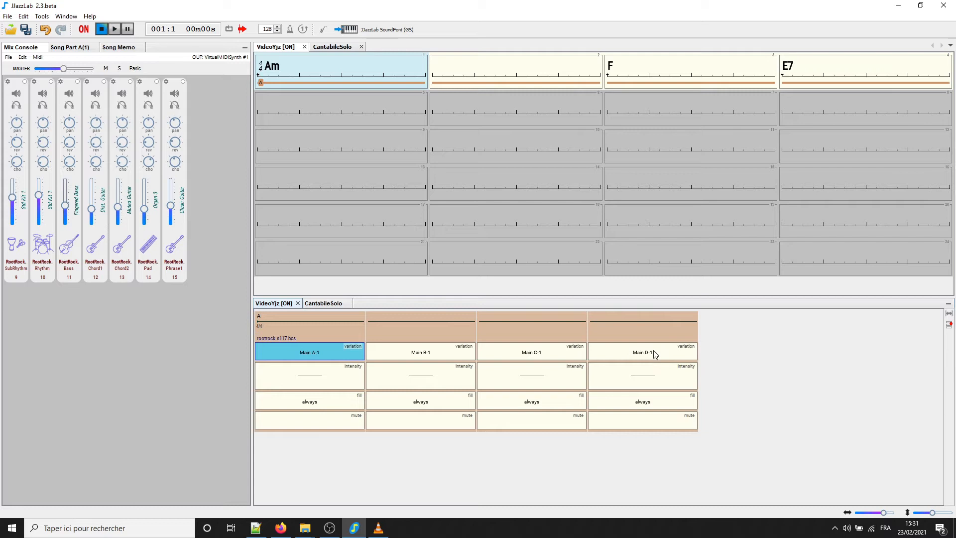
{"action": "left_click", "coordinate": [340, 329]}
{"action": "key", "text": "space"}
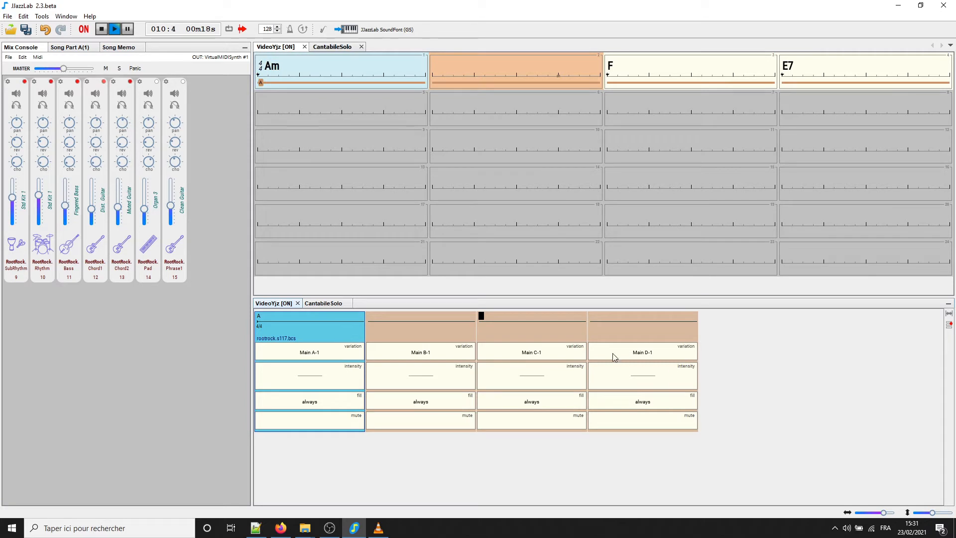
{"action": "left_click", "coordinate": [564, 335]}
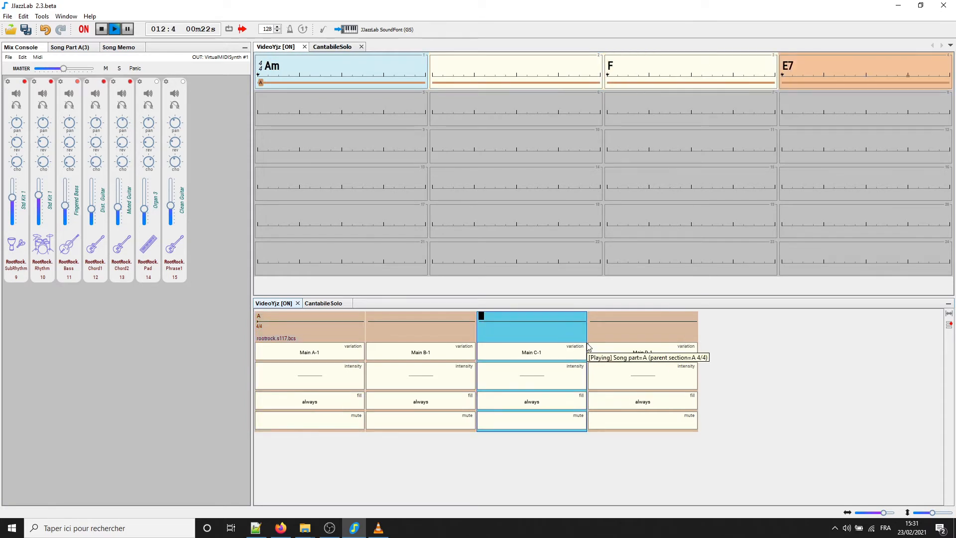
{"action": "left_click", "coordinate": [642, 332]}
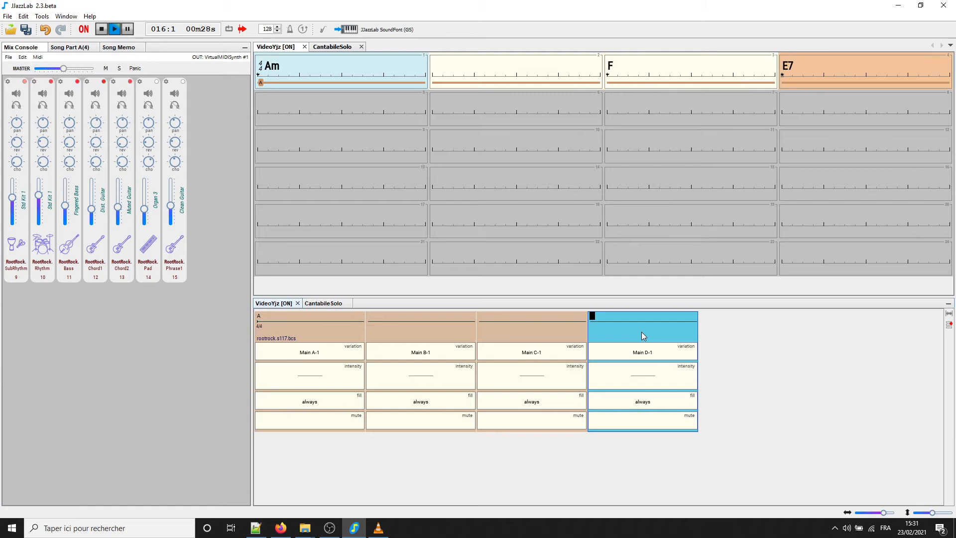
{"action": "key", "text": "space"}
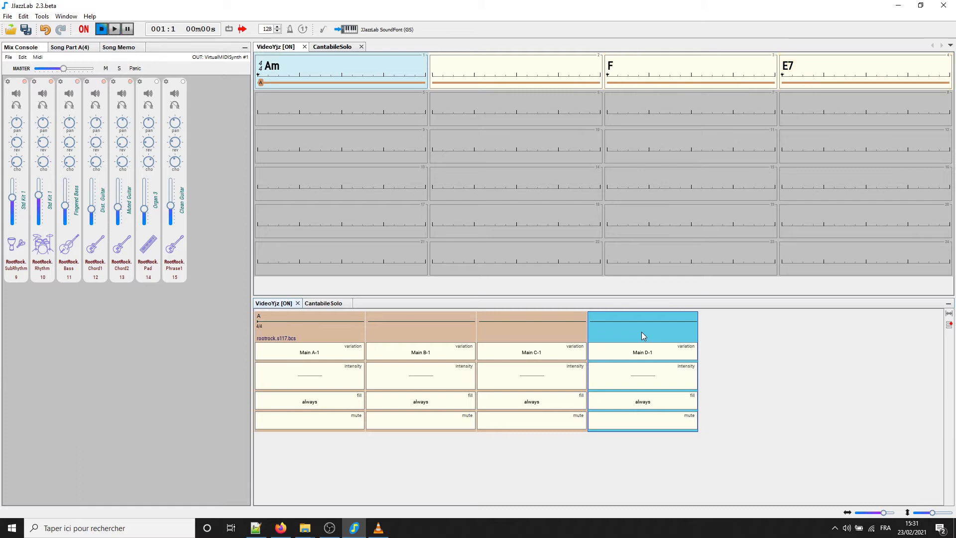
{"action": "left_click", "coordinate": [346, 326]}
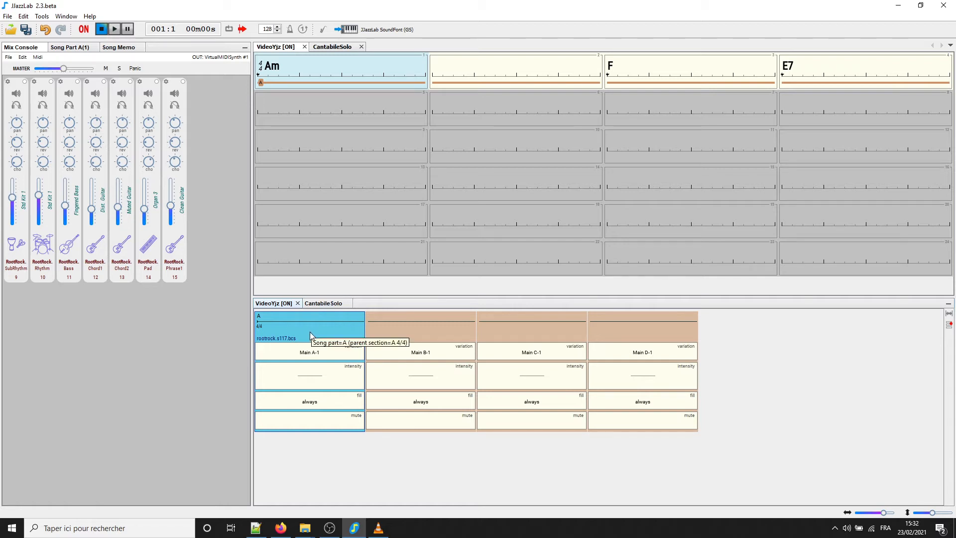
{"action": "left_click", "coordinate": [653, 333]}
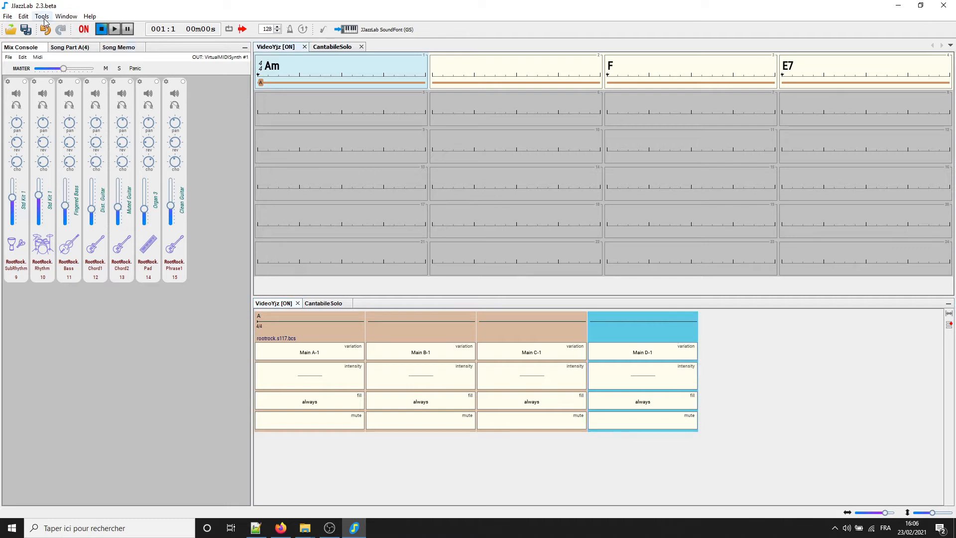
Start the extended style creation wizard and choose RootRock.S117.bcs, from the name-sorted list, as the base Yamaha style
{"action": "left_click", "coordinate": [44, 18]}
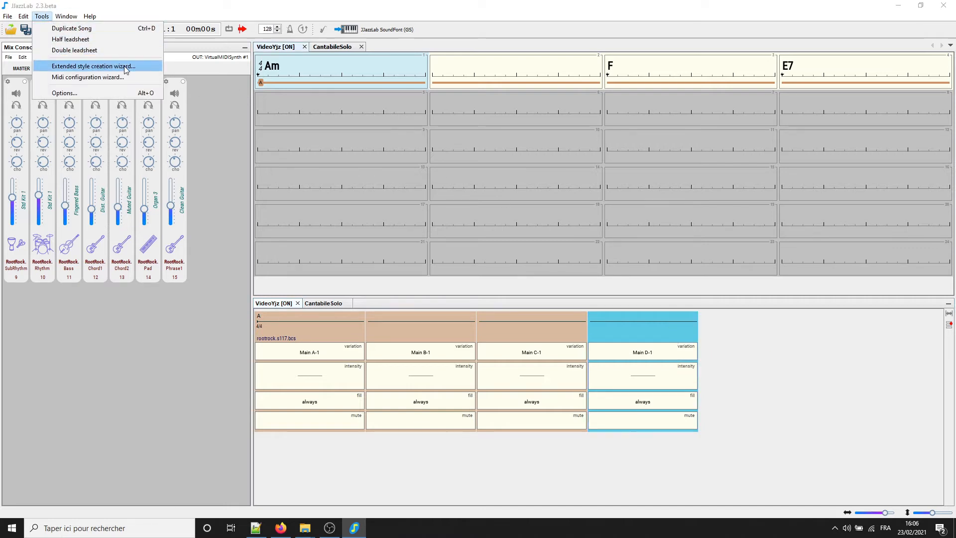
{"action": "left_click", "coordinate": [125, 69]}
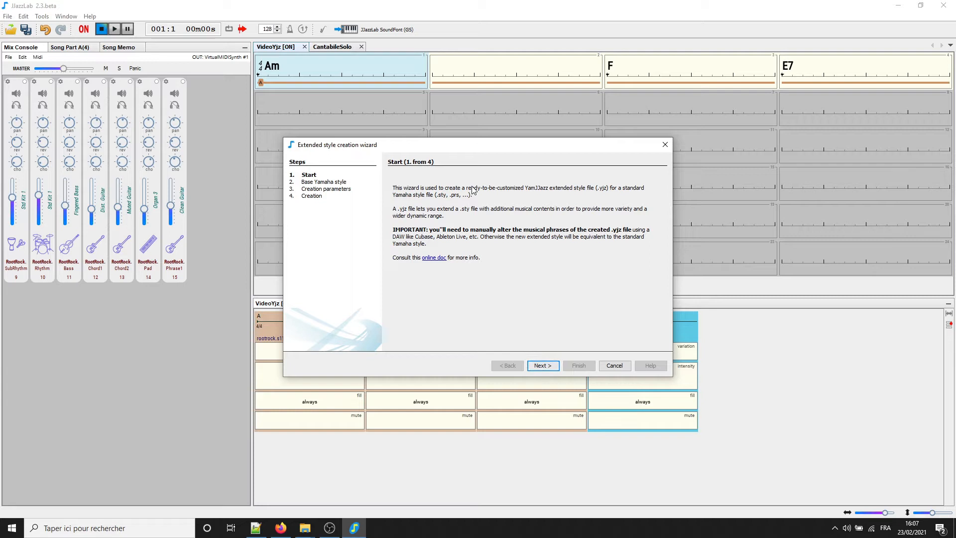
{"action": "left_click", "coordinate": [543, 365]}
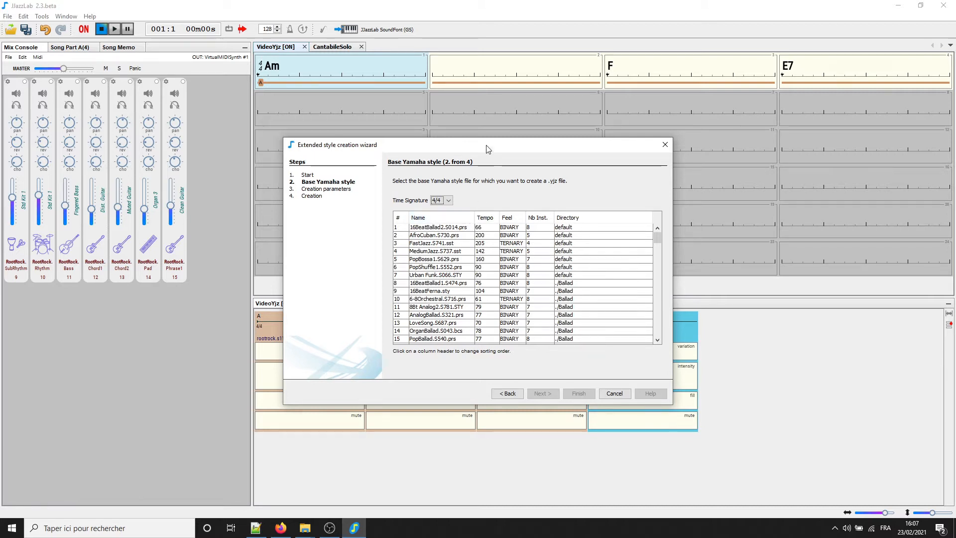
{"action": "left_click_drag", "start_coordinate": [487, 146], "coordinate": [495, 133]}
{"action": "left_click", "coordinate": [453, 208]}
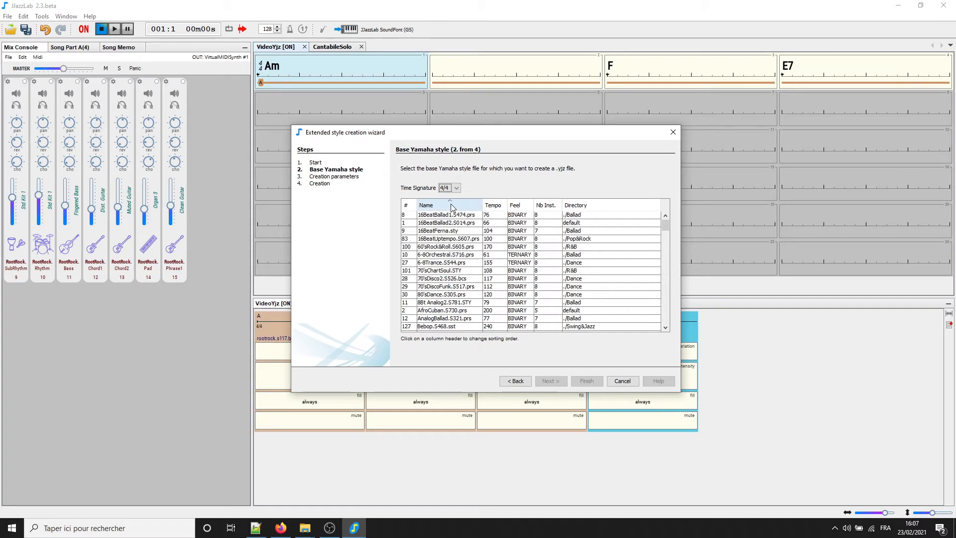
{"action": "left_click_drag", "start_coordinate": [665, 223], "coordinate": [666, 303]}
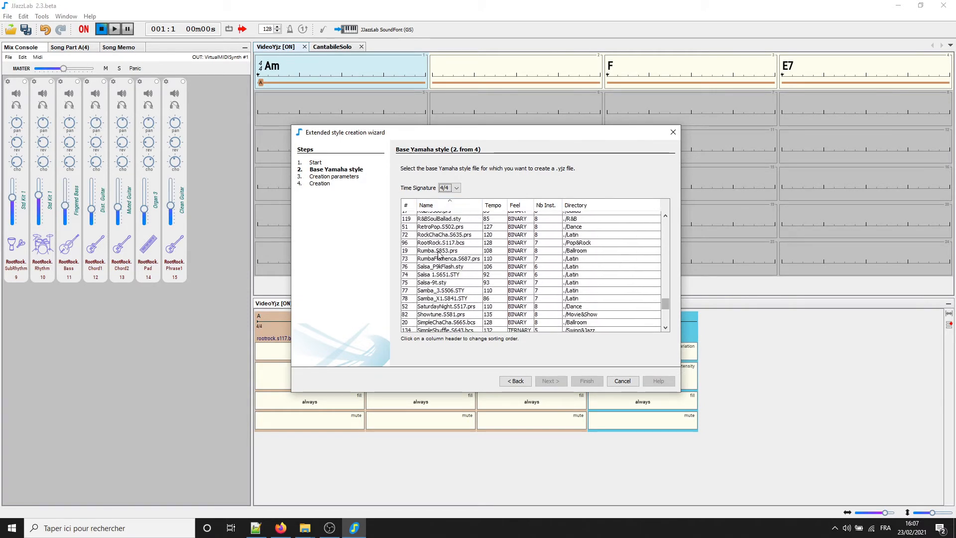
{"action": "left_click", "coordinate": [439, 243]}
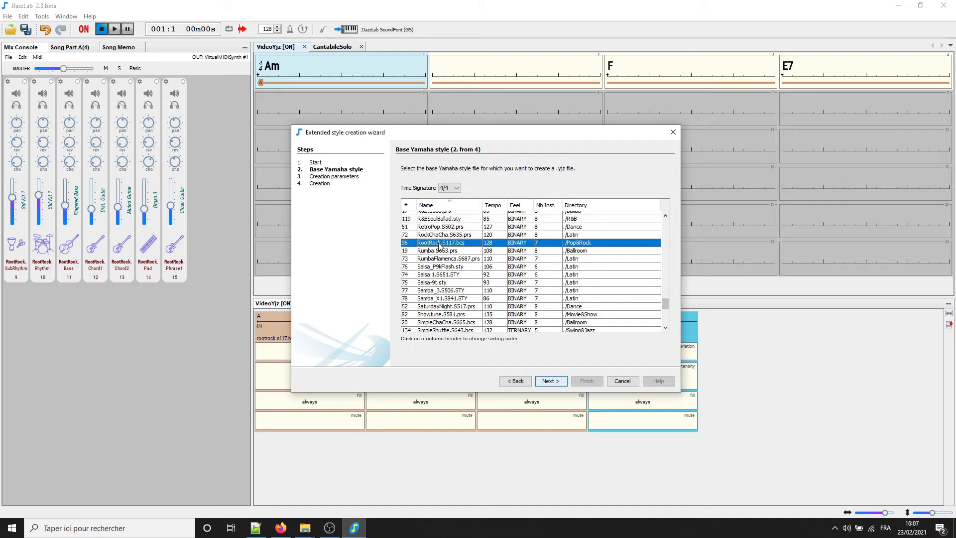
{"action": "left_click", "coordinate": [554, 381]}
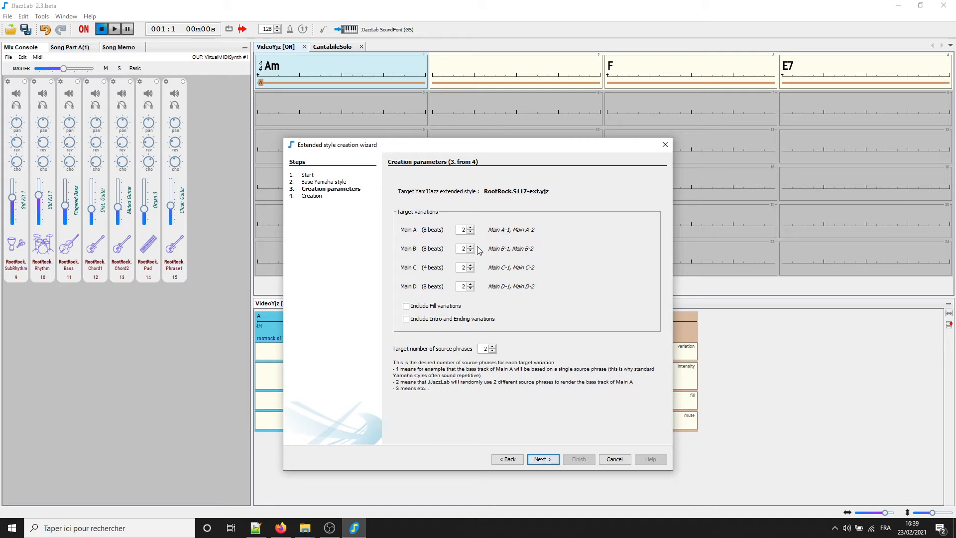
Set the target variations to 0 for Main B and Main C and 1 for Main D, and accept the creation parameters
{"action": "left_click", "coordinate": [470, 251]}
{"action": "left_click", "coordinate": [472, 270]}
{"action": "left_click", "coordinate": [471, 270]}
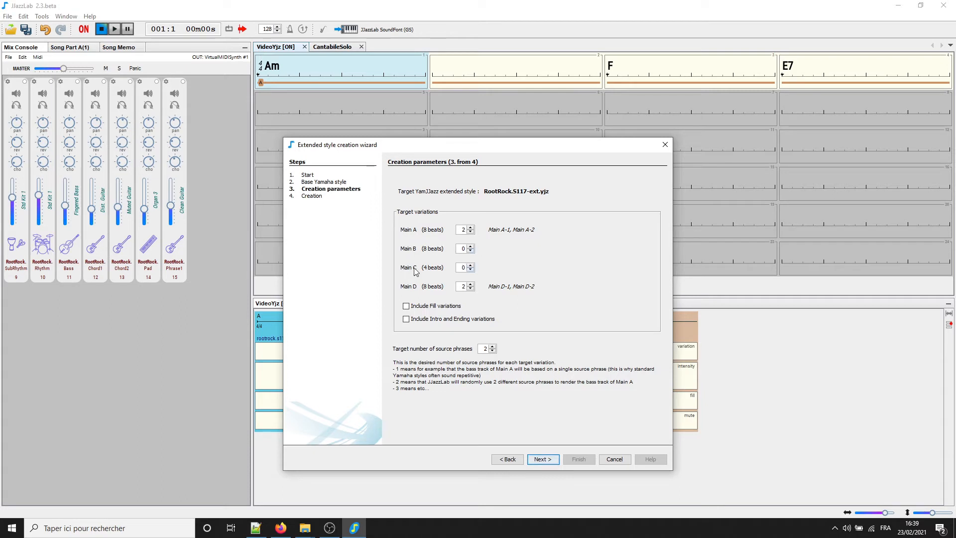
{"action": "left_click", "coordinate": [471, 289]}
{"action": "left_click", "coordinate": [542, 459]}
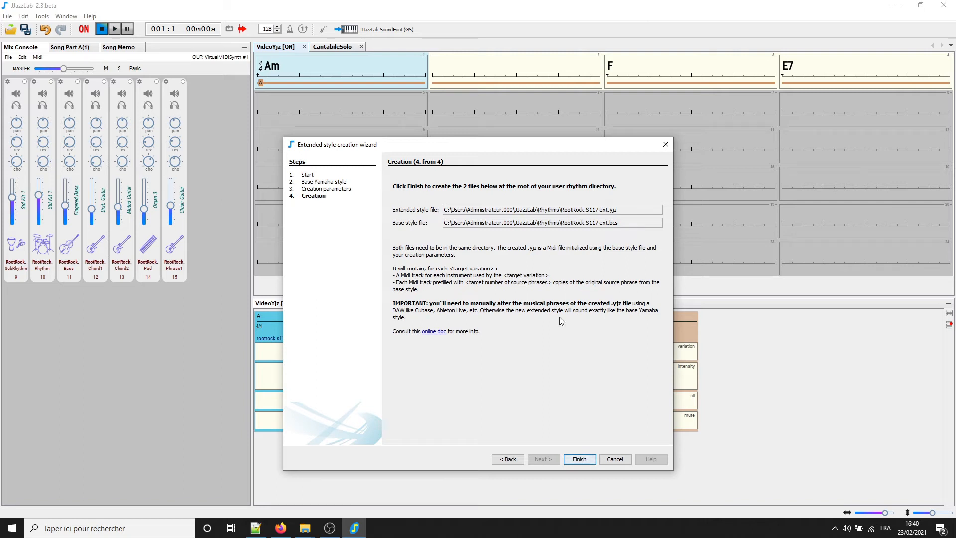
Create the RootRock.S117-ext extended style files and dismiss the information message
{"action": "left_click", "coordinate": [580, 460]}
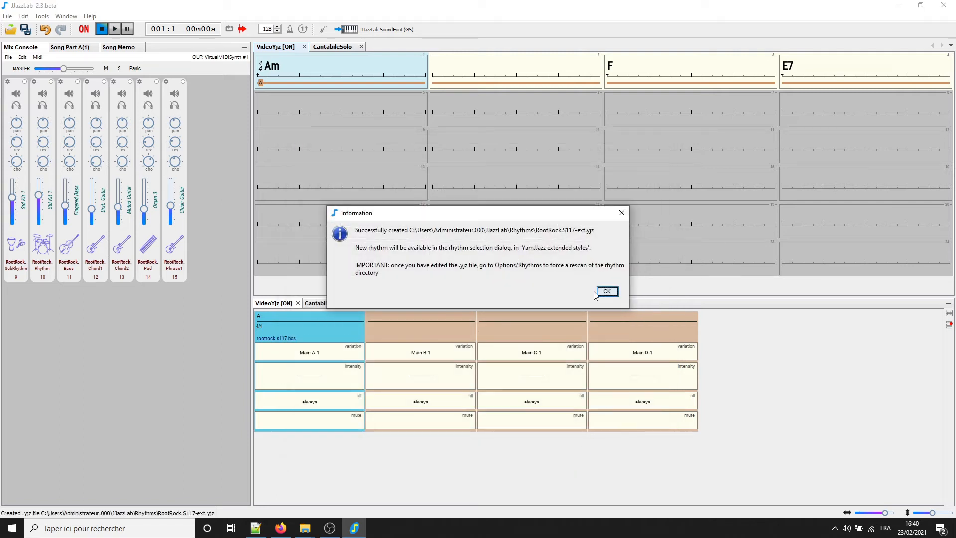
{"action": "left_click_drag", "start_coordinate": [528, 220], "coordinate": [548, 181]}
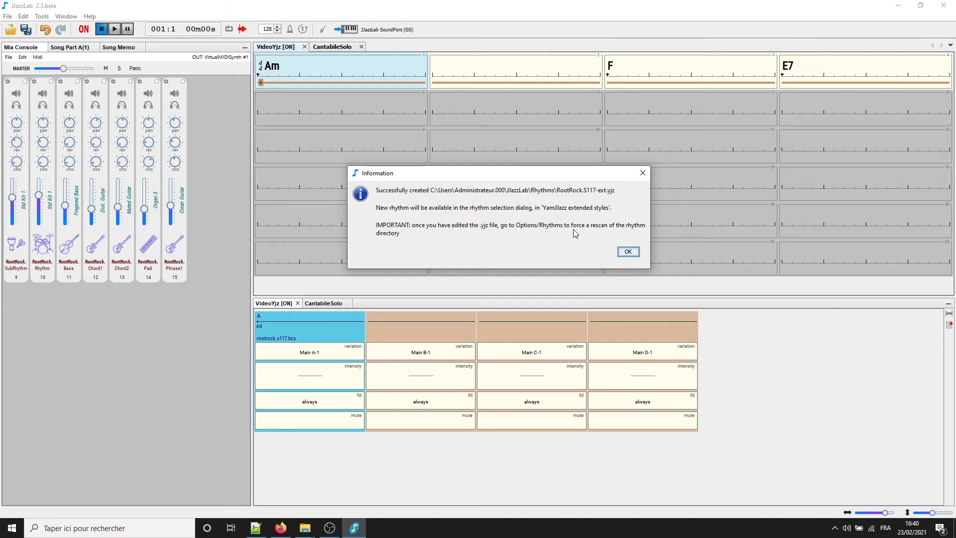
{"action": "left_click", "coordinate": [627, 252]}
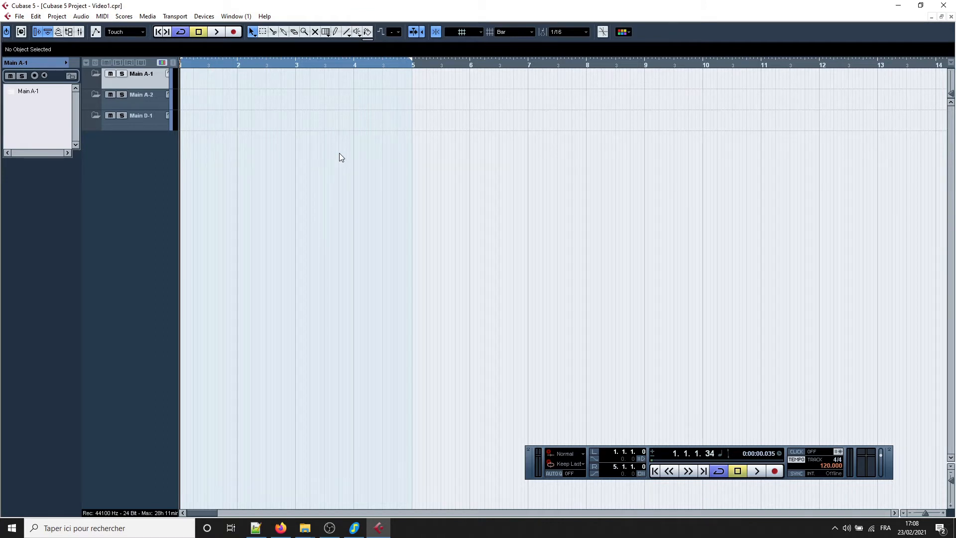
Import RootRock.S117-ext.yjz from the Rhythms folder as a MIDI file, without creating a new project and with files of any type listed
{"action": "left_click", "coordinate": [19, 16]}
{"action": "mouse_move", "coordinate": [116, 185]}
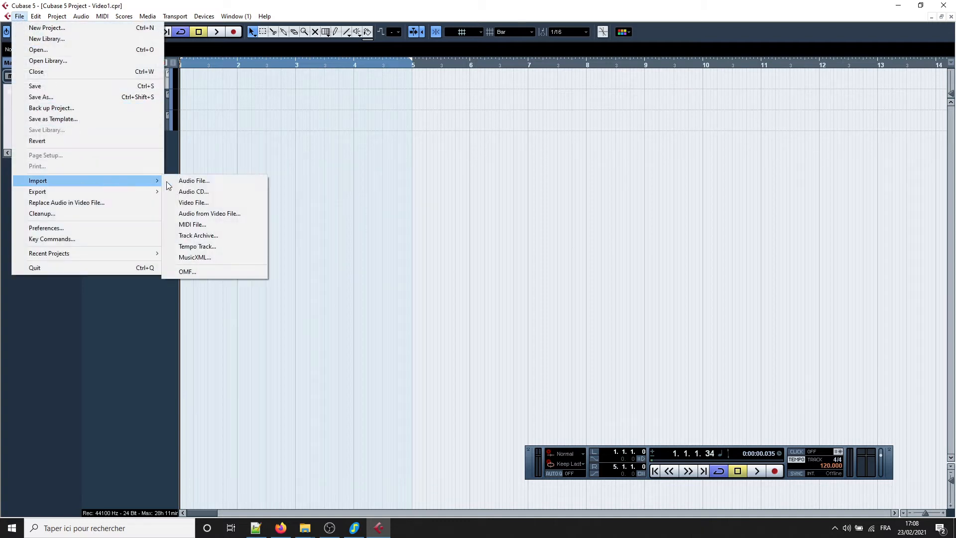
{"action": "left_click", "coordinate": [226, 227]}
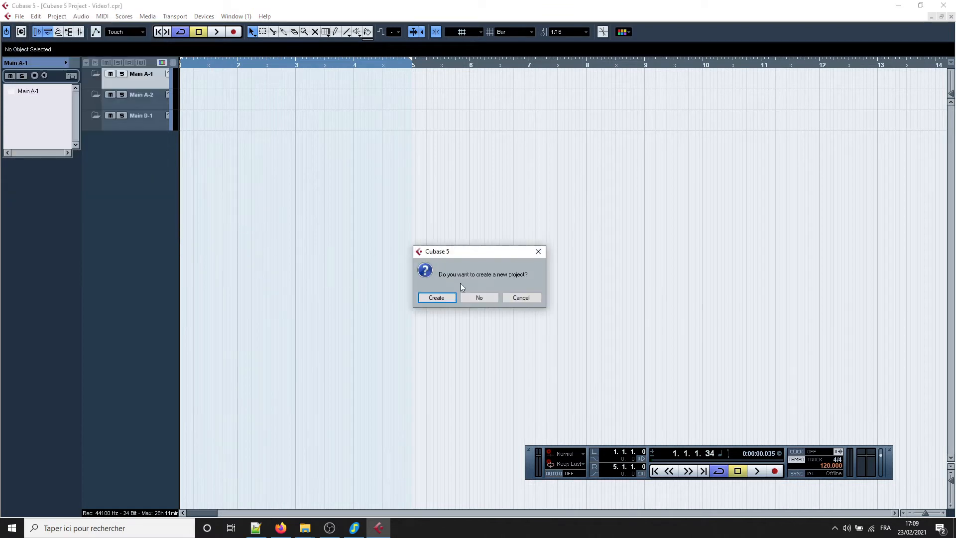
{"action": "left_click", "coordinate": [485, 298]}
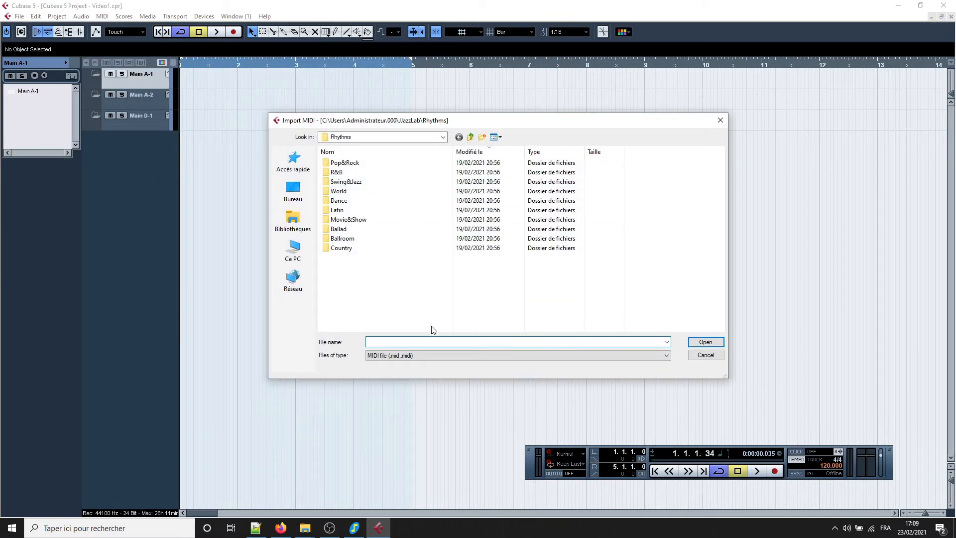
{"action": "left_click", "coordinate": [573, 356]}
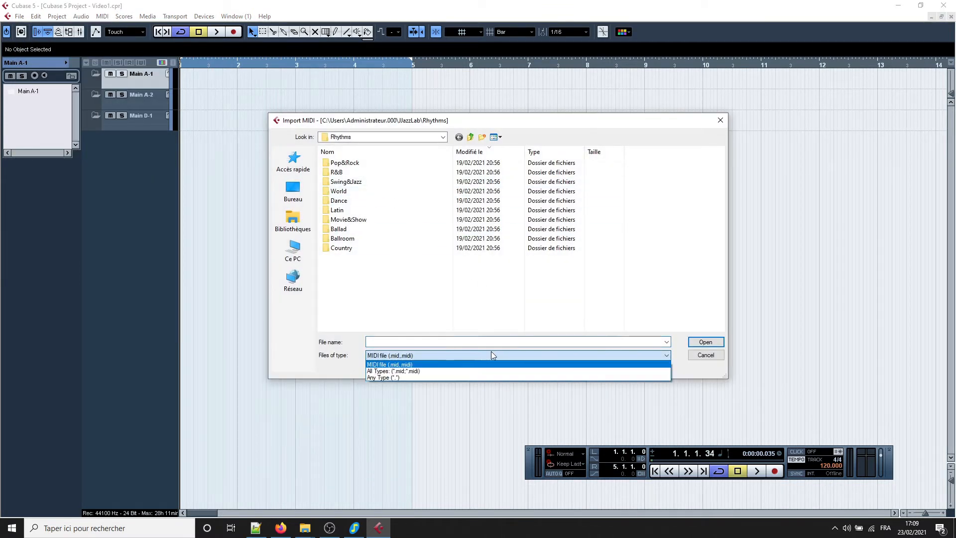
{"action": "left_click", "coordinate": [395, 378]}
{"action": "left_click", "coordinate": [350, 162]}
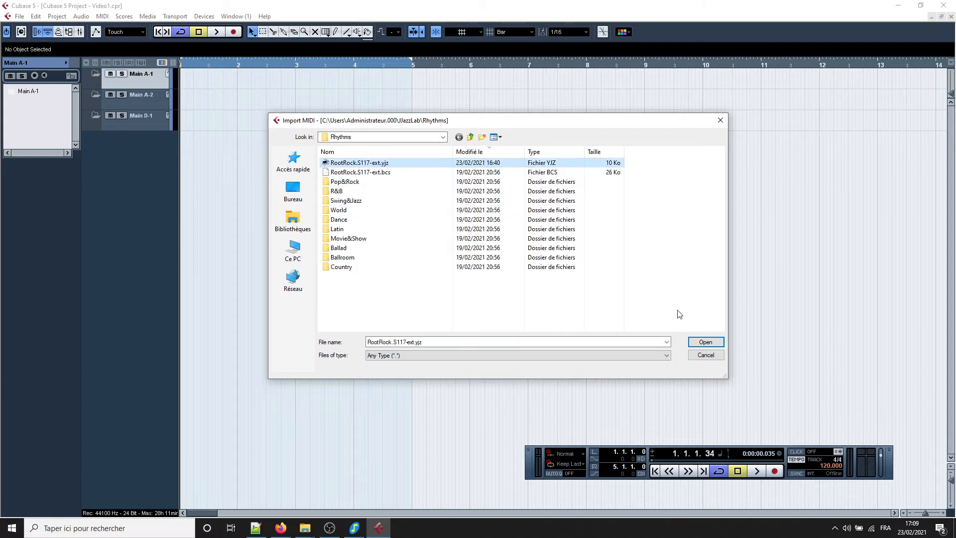
{"action": "left_click", "coordinate": [705, 343]}
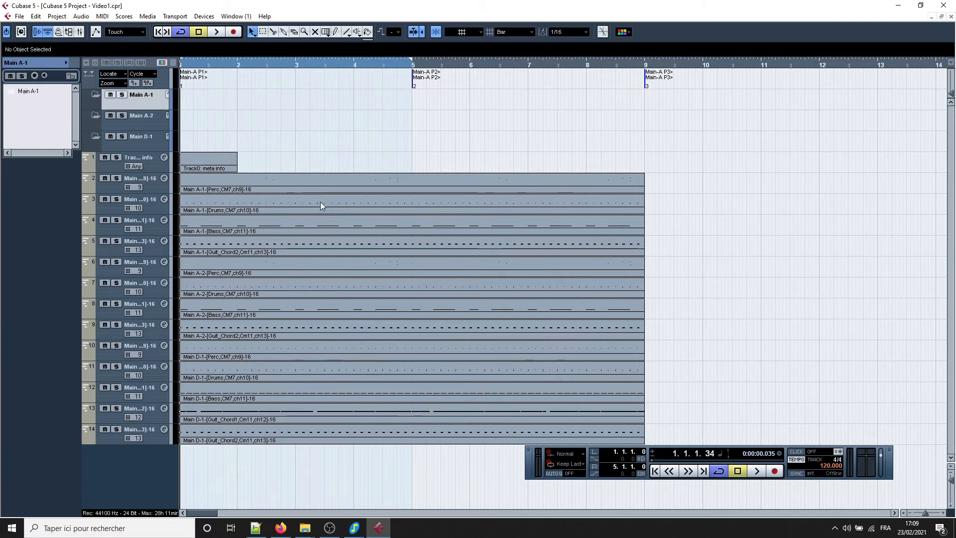
Remove the imported Track0 meta info track from the project
{"action": "left_click", "coordinate": [157, 165]}
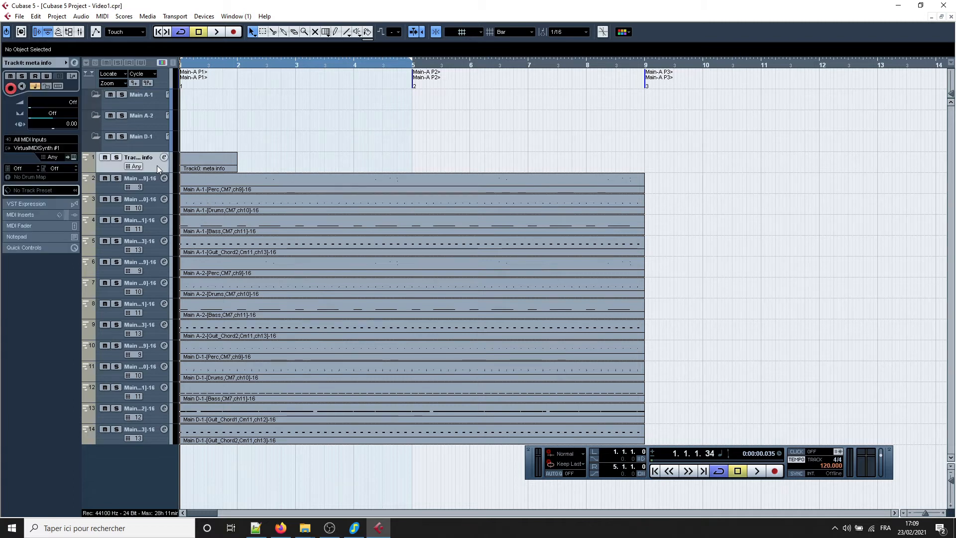
{"action": "right_click", "coordinate": [157, 165]}
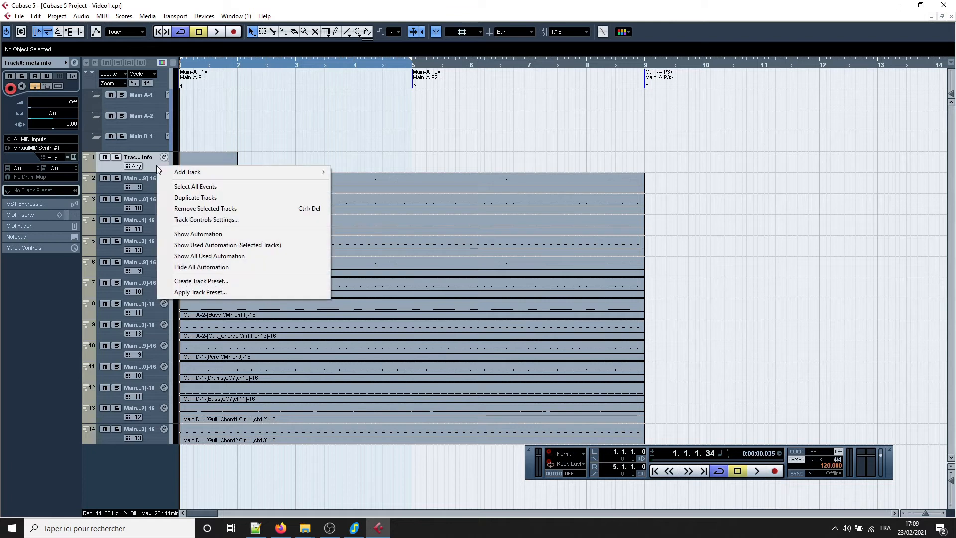
{"action": "left_click", "coordinate": [235, 209]}
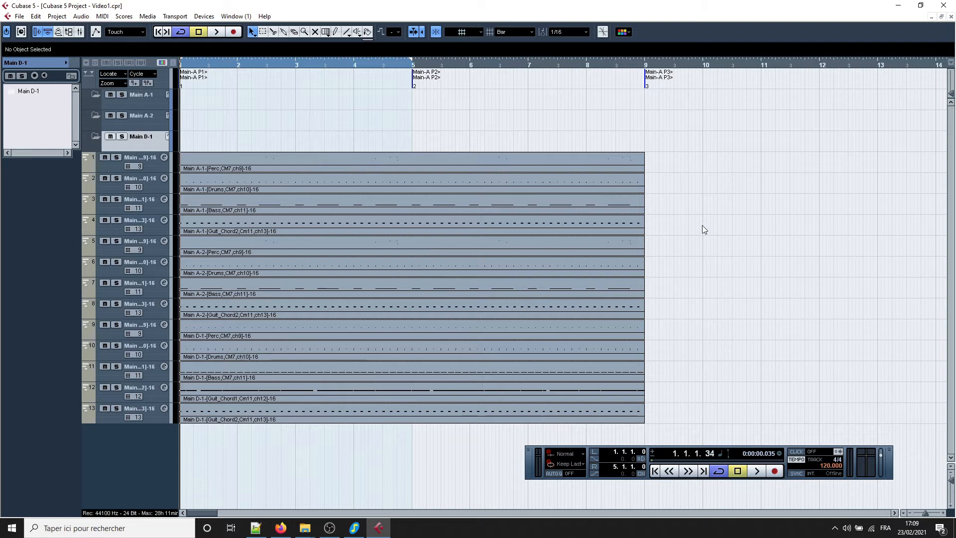
Select the imported Main A-1, Main A-2 and Main D-1 parts one group at a time, and clear the selection
{"action": "left_click_drag", "start_coordinate": [617, 214], "coordinate": [536, 160]}
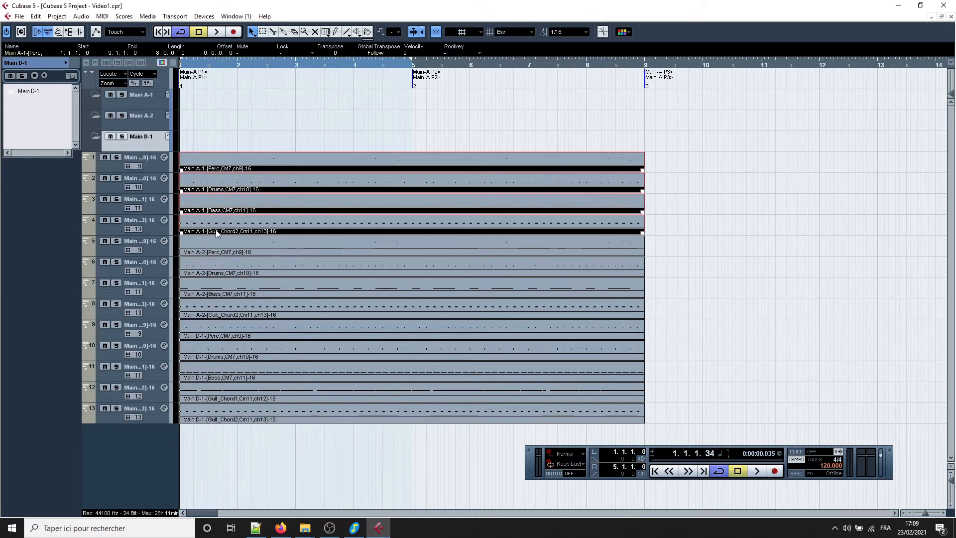
{"action": "left_click_drag", "start_coordinate": [664, 301], "coordinate": [519, 243]}
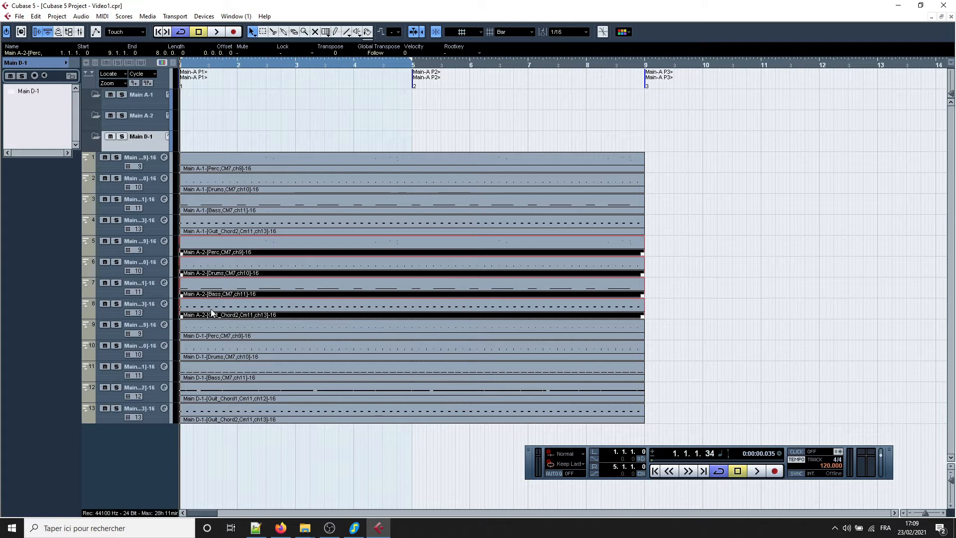
{"action": "left_click", "coordinate": [674, 421]}
{"action": "left_click_drag", "start_coordinate": [650, 417], "coordinate": [547, 325]}
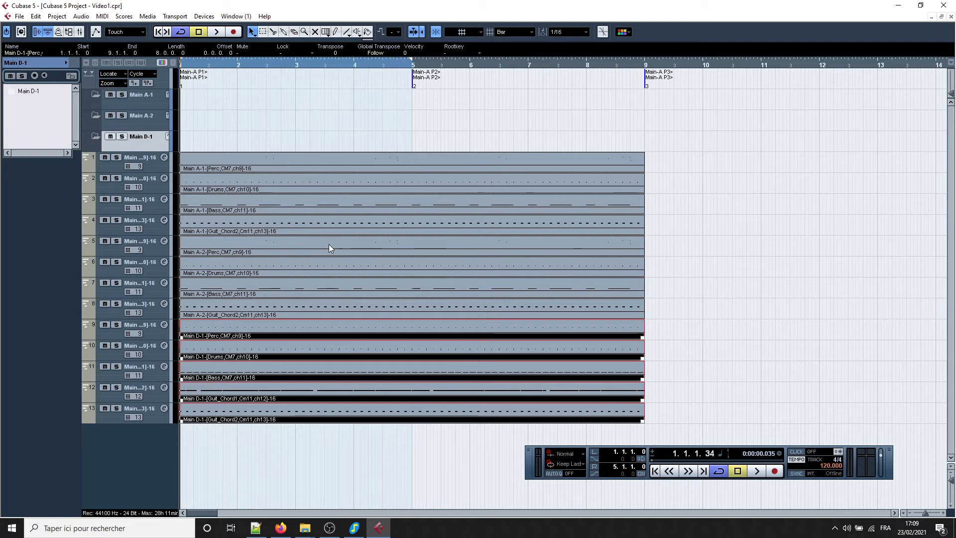
{"action": "left_click", "coordinate": [718, 197]}
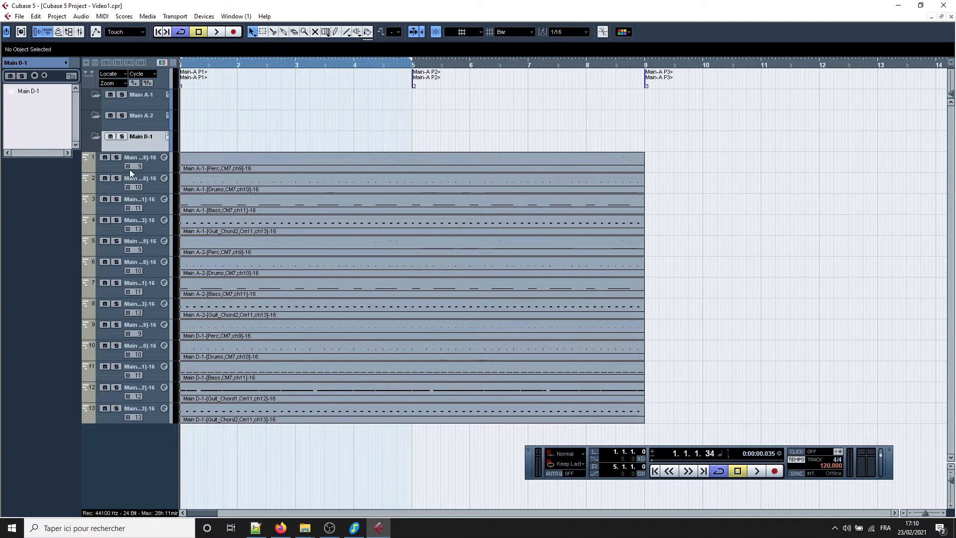
Move the imported Main A-1, Main A-2 and Main D-1 tracks into the folder tracks of the same names
{"action": "left_click", "coordinate": [112, 166]}
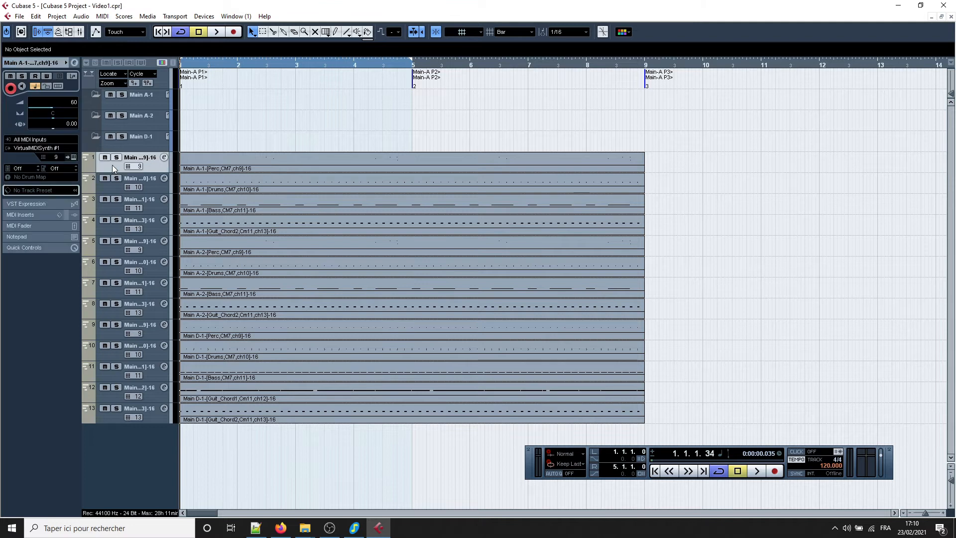
{"action": "left_click", "coordinate": [109, 229], "text": "shift"}
{"action": "left_click_drag", "start_coordinate": [111, 165], "coordinate": [127, 100]}
{"action": "left_click", "coordinate": [111, 252]}
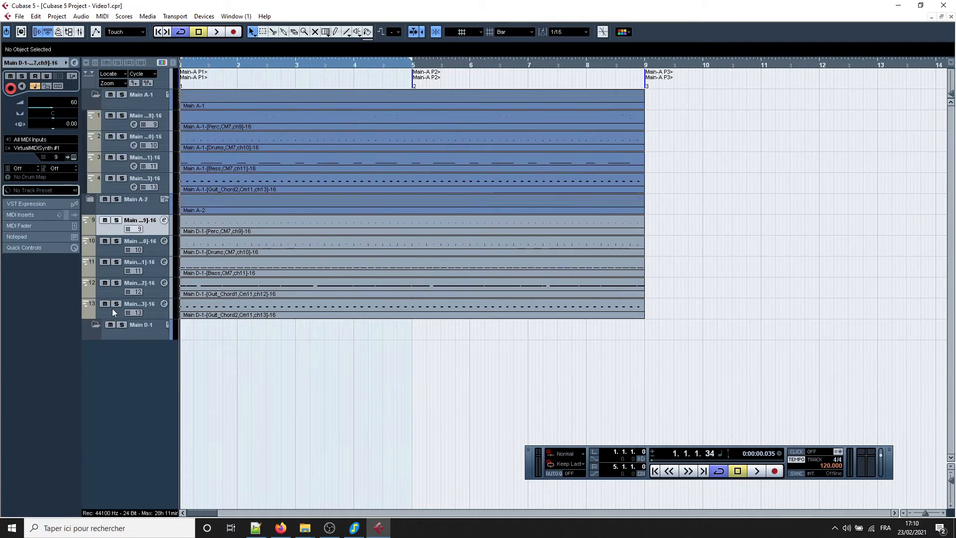
{"action": "left_click", "coordinate": [112, 311], "text": "shift"}
{"action": "left_click_drag", "start_coordinate": [112, 310], "coordinate": [118, 325]}
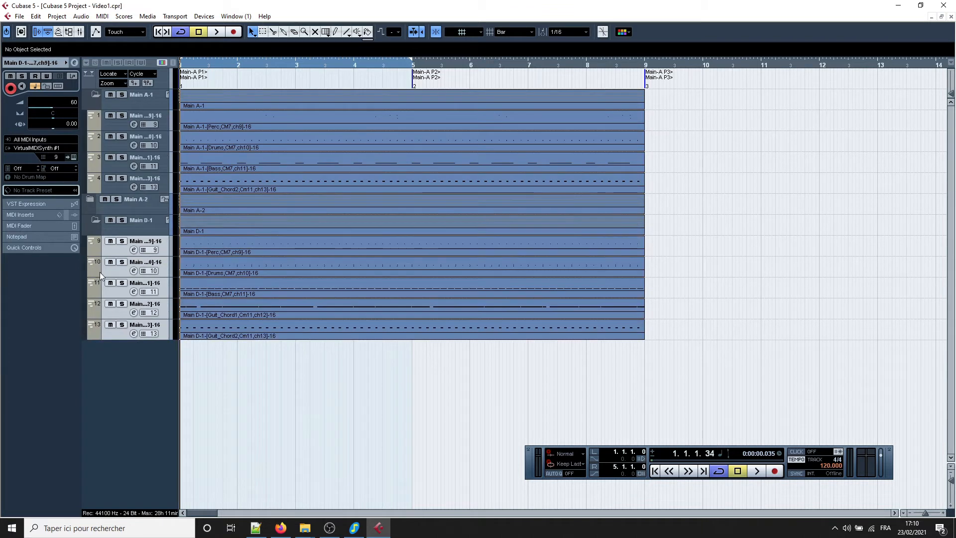
Collapse the Main D-1 folder, then solo the Main A-1 folder and play it through from bar 1 before stopping
{"action": "left_click", "coordinate": [95, 220]}
{"action": "left_click", "coordinate": [96, 95]}
{"action": "left_click", "coordinate": [133, 99]}
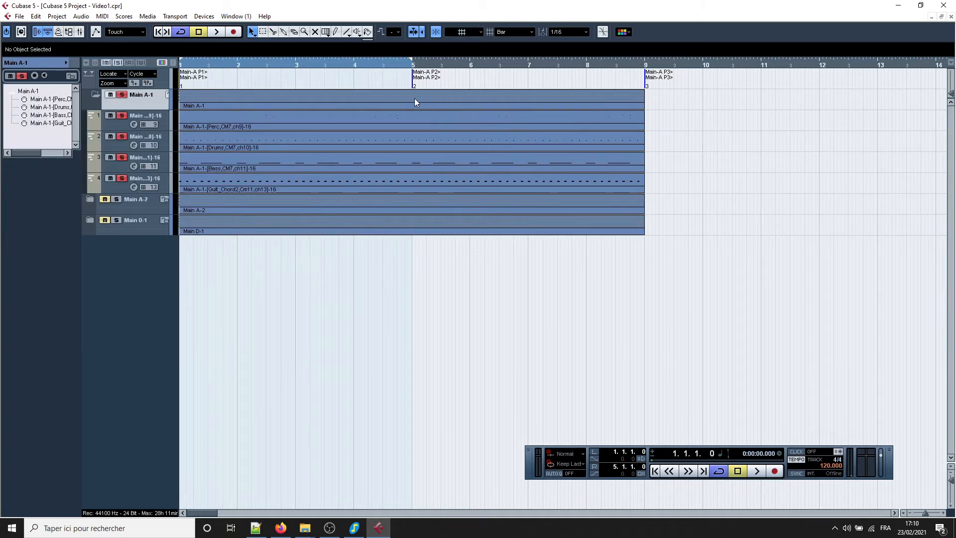
{"action": "key", "text": "space"}
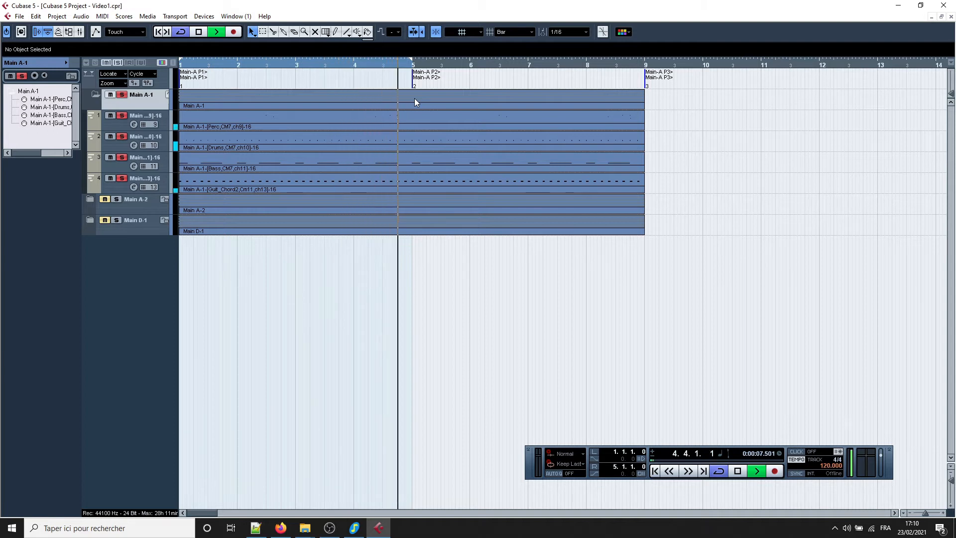
{"action": "key", "text": "space"}
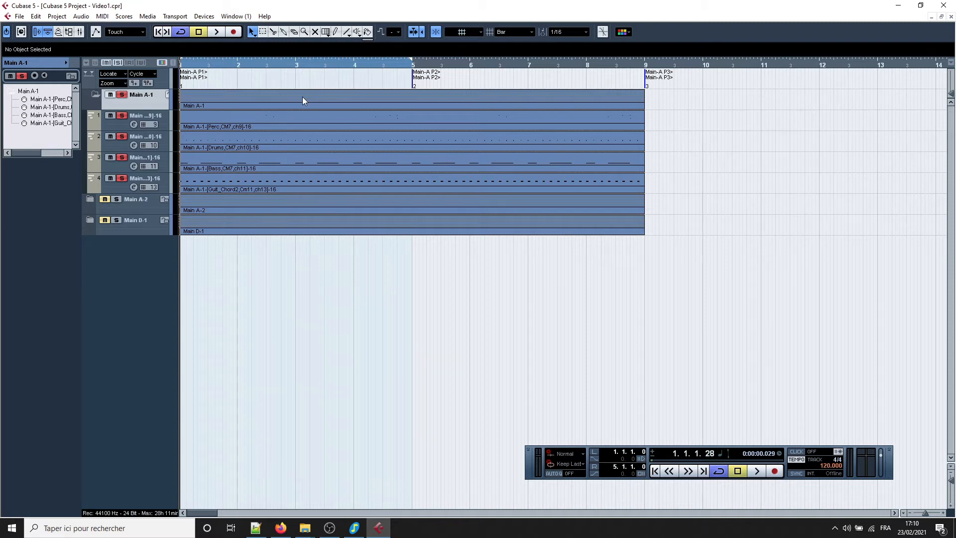
Select the Main A-1 percussion track and play the soloed tracks from bar 2 to about bar 3
{"action": "left_click", "coordinate": [115, 124]}
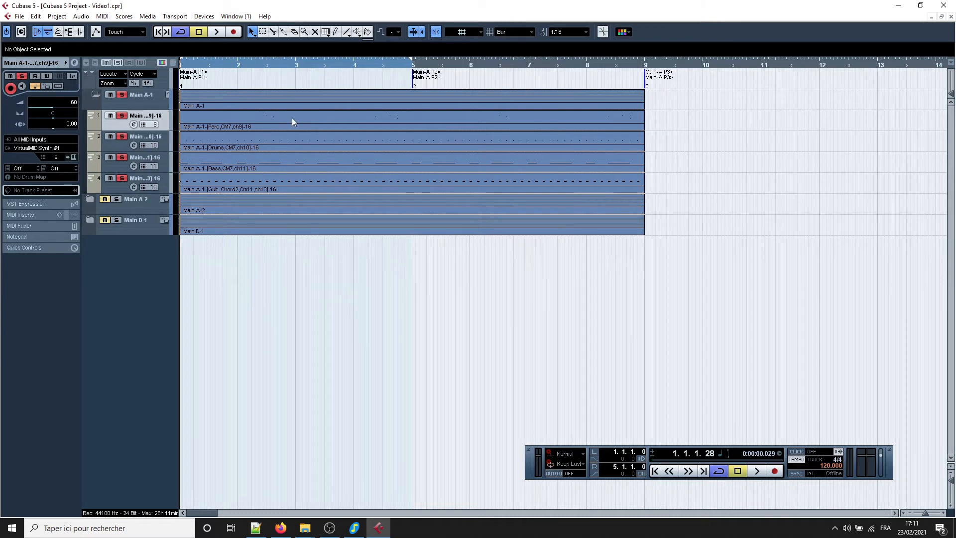
{"action": "left_click", "coordinate": [257, 63]}
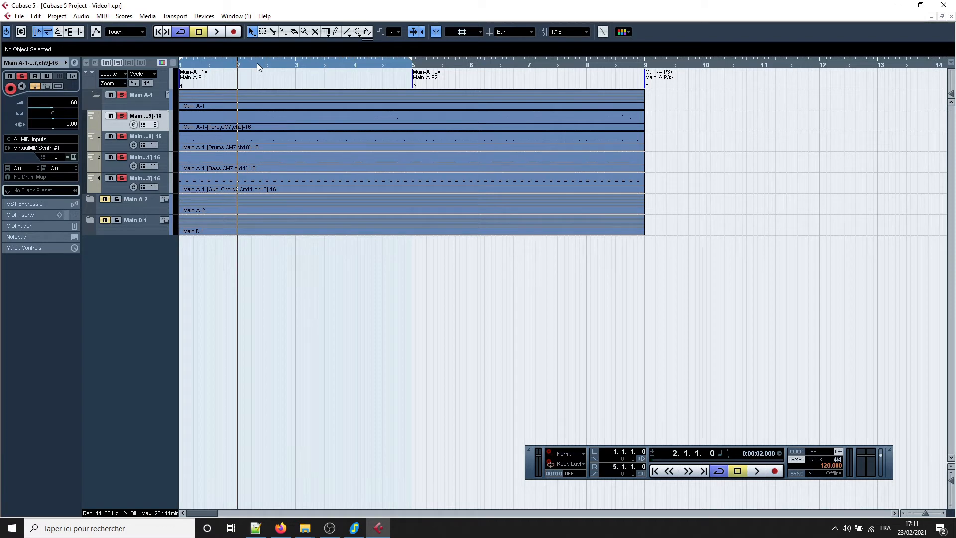
{"action": "key", "text": "space"}
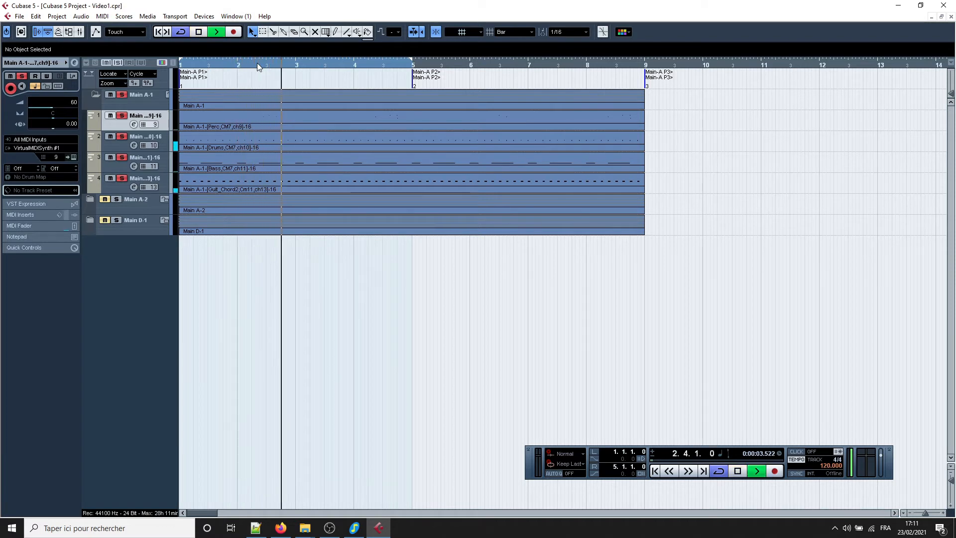
{"action": "key", "text": "space"}
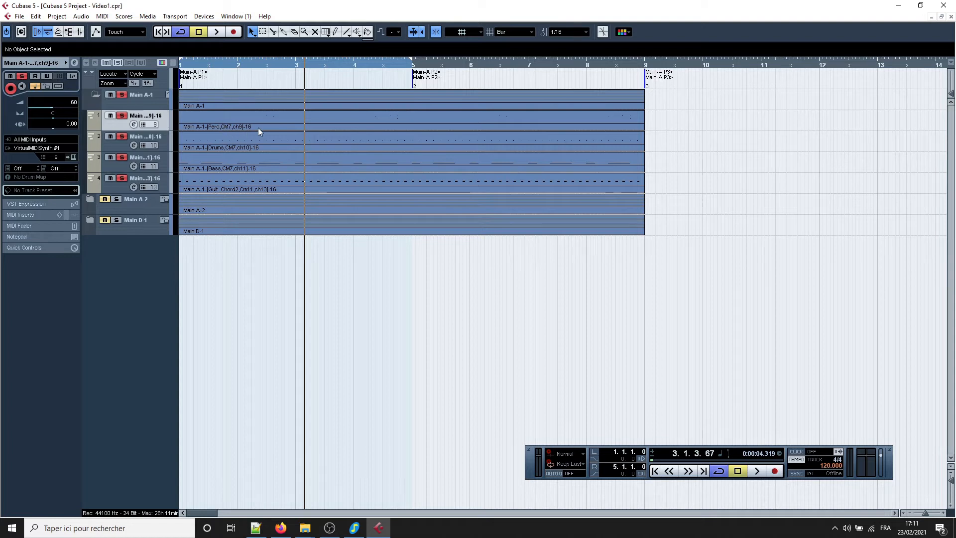
Assign the XG Standard.drm drum map to the Main A-1 percussion track and the Main A-1 drums track
{"action": "left_click", "coordinate": [36, 177]}
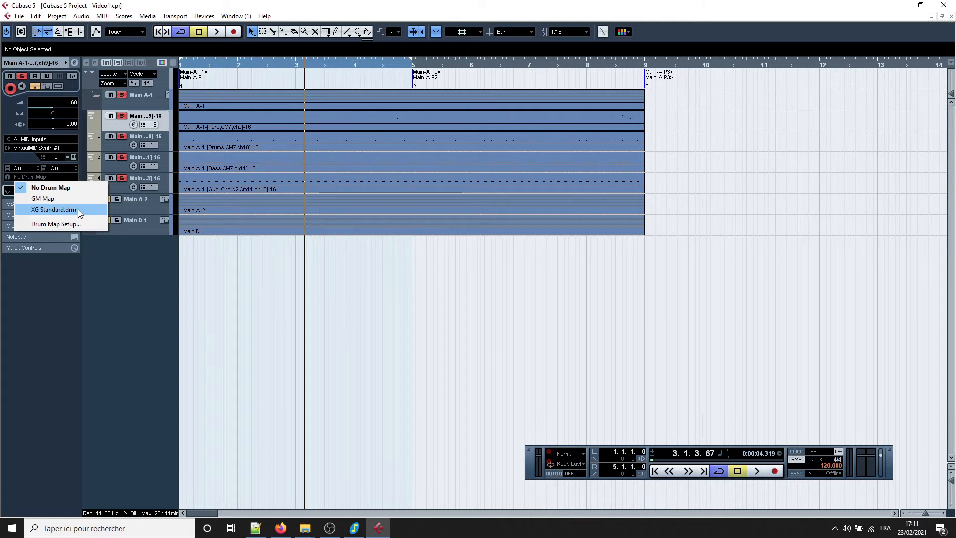
{"action": "left_click", "coordinate": [78, 209]}
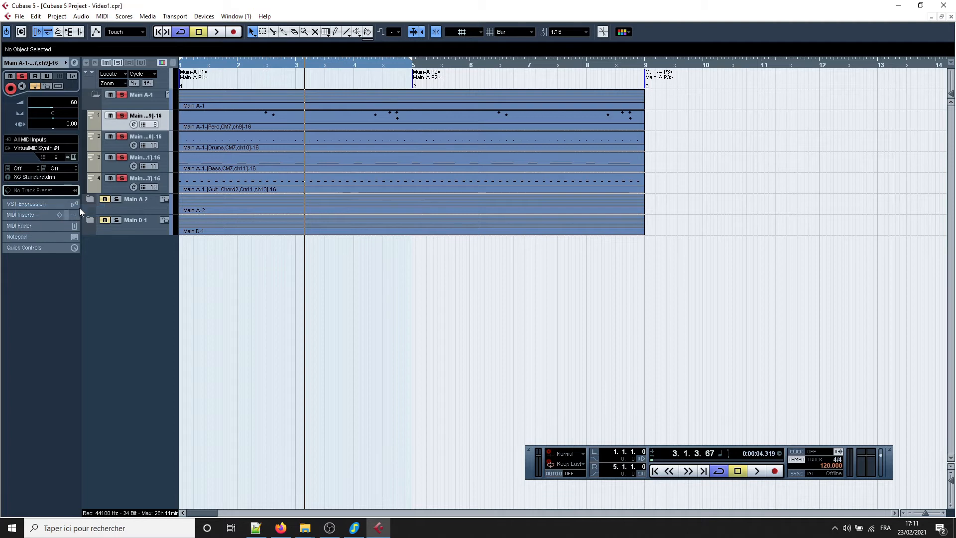
{"action": "left_click", "coordinate": [113, 146]}
{"action": "left_click", "coordinate": [36, 179]}
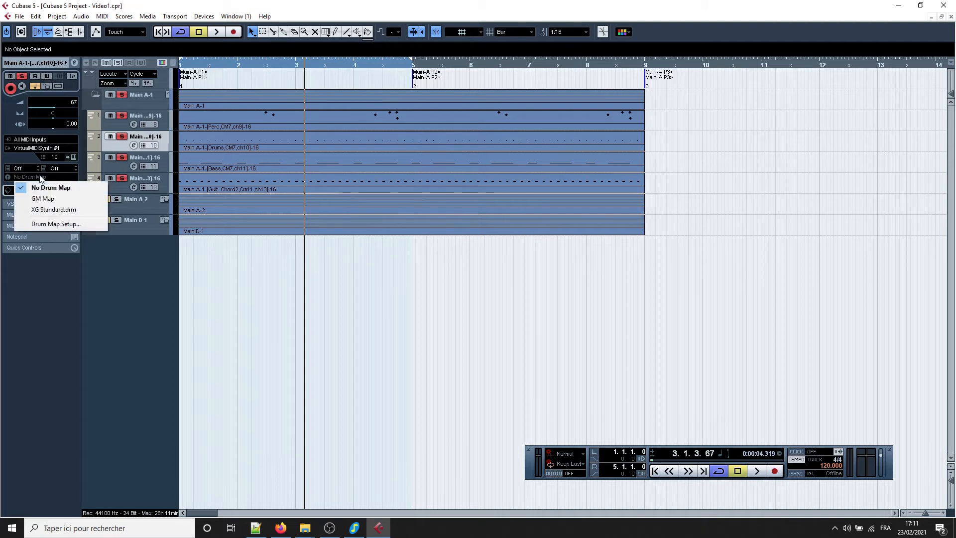
{"action": "left_click", "coordinate": [53, 210]}
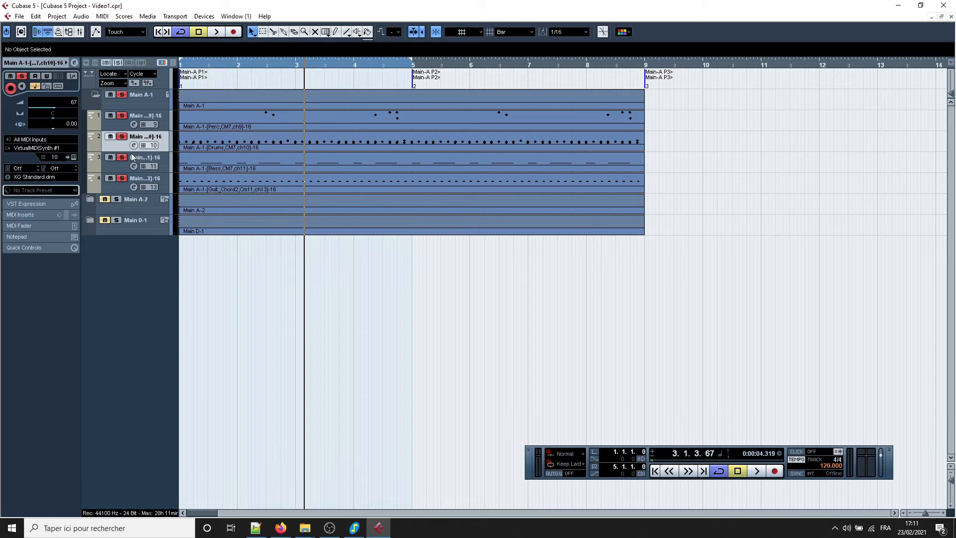
Play the Main A-1 tracks from the start of the project and stop playback
{"action": "key", "text": "Home"}
{"action": "key", "text": "space"}
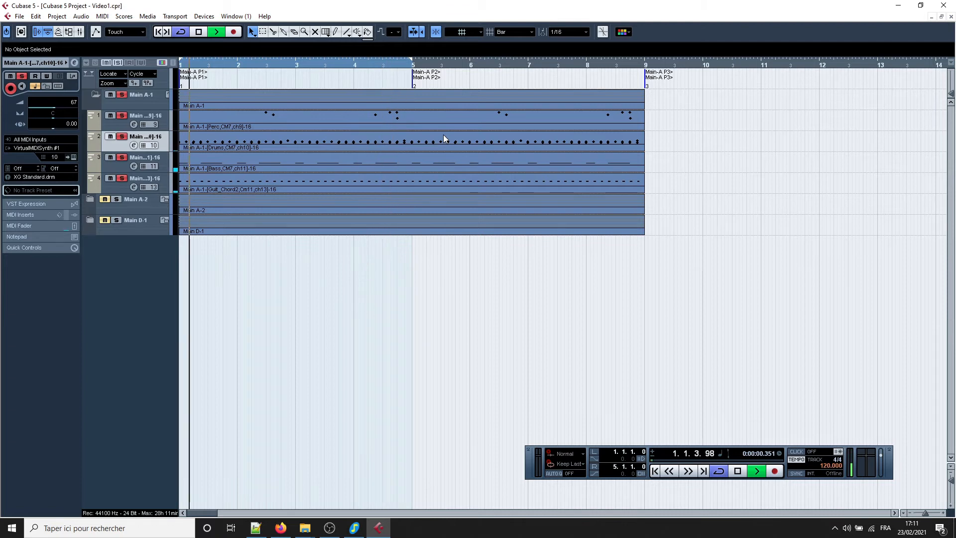
{"action": "key", "text": "space"}
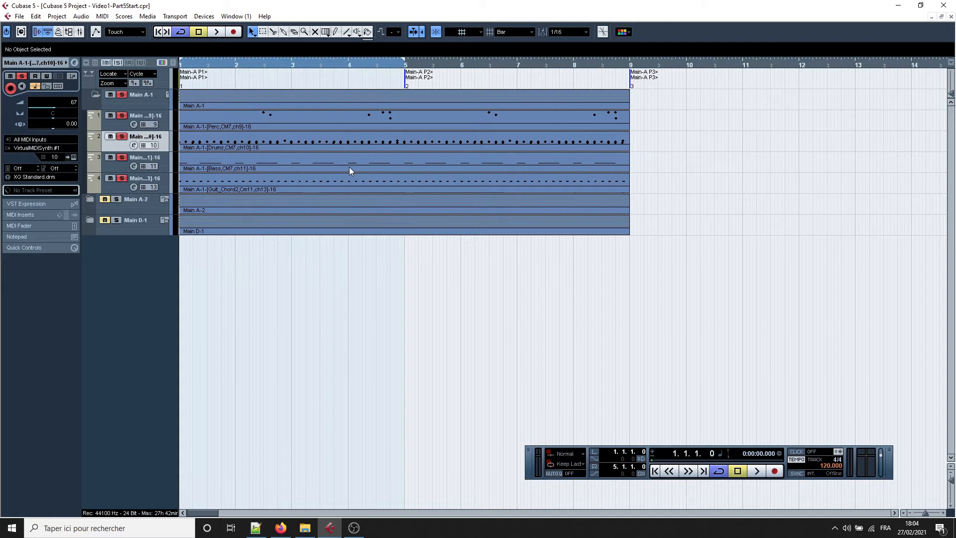
Split the Main A-1 folder part at bar 5, at the Main-A P2 marker, and select its first half
{"action": "left_click", "coordinate": [165, 79]}
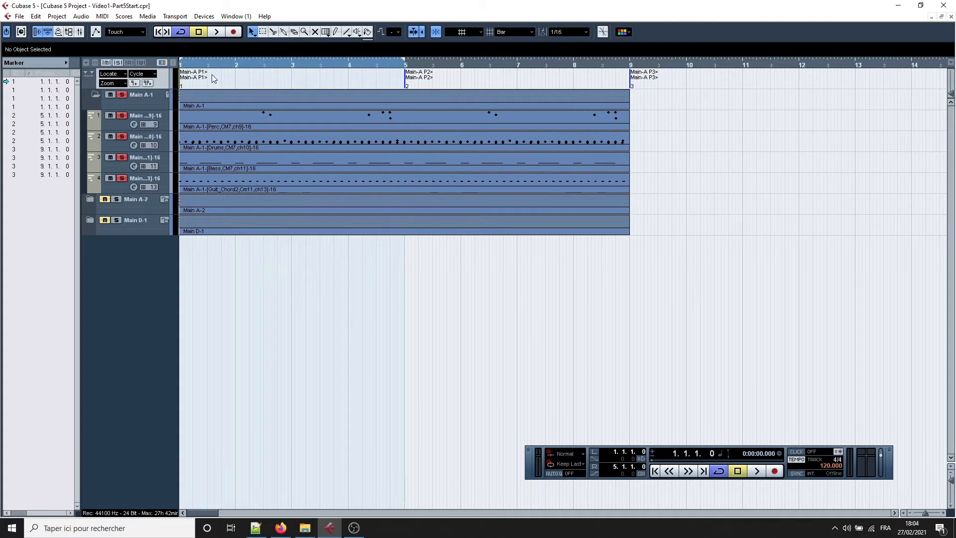
{"action": "left_click", "coordinate": [248, 126]}
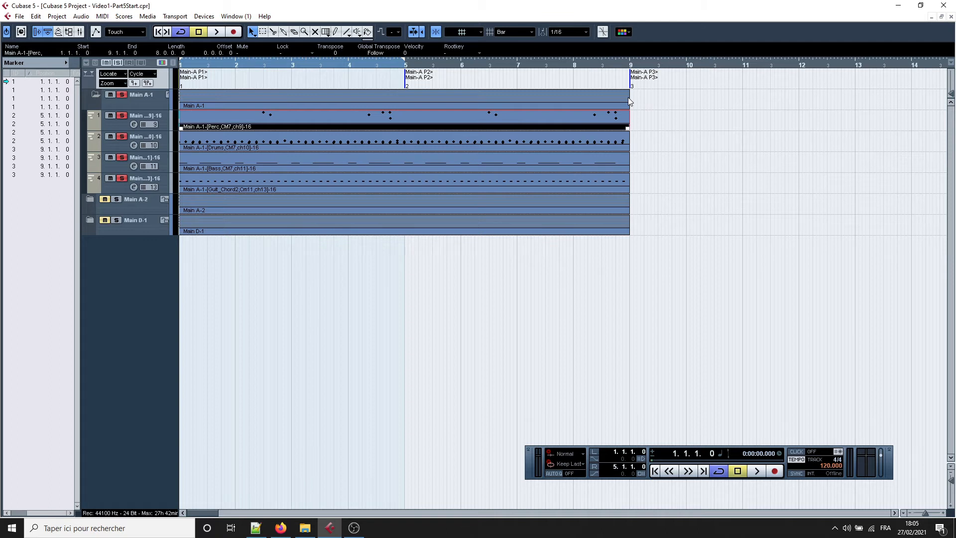
{"action": "right_click", "coordinate": [680, 101]}
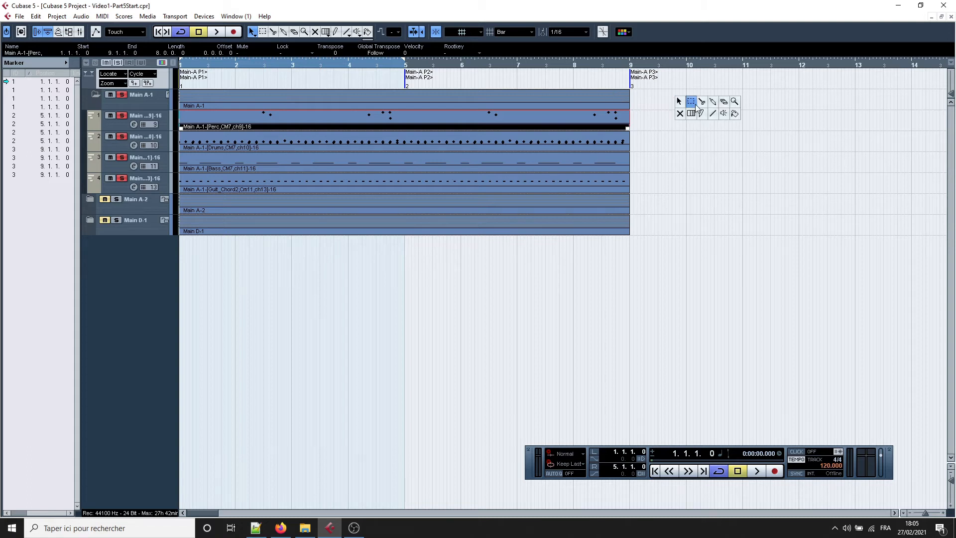
{"action": "left_click", "coordinate": [704, 101]}
{"action": "left_click", "coordinate": [409, 100]}
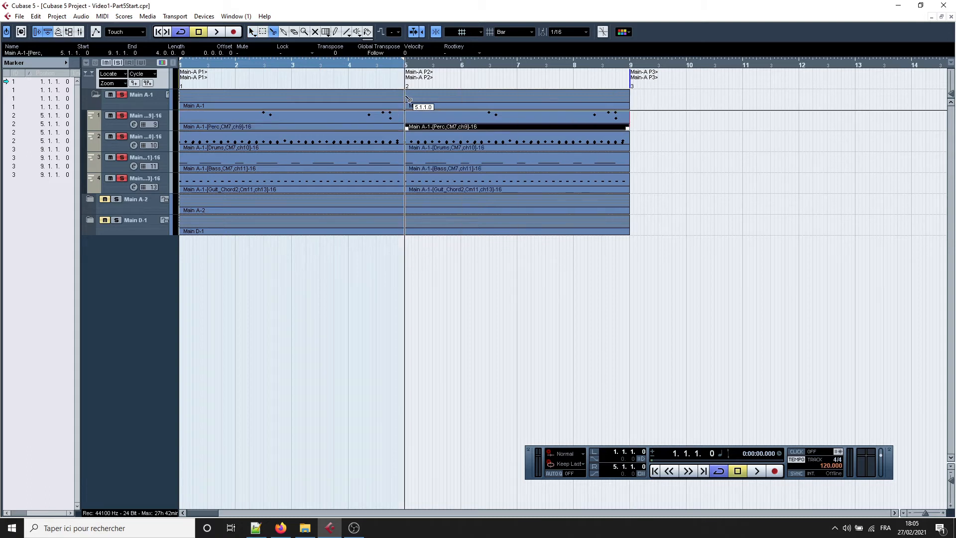
{"action": "key", "text": "1"}
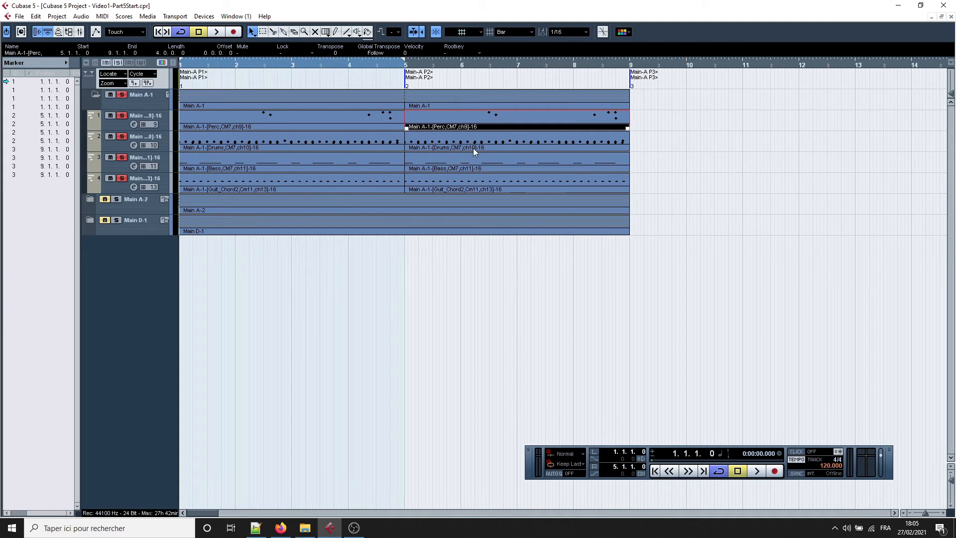
{"action": "left_click", "coordinate": [252, 105]}
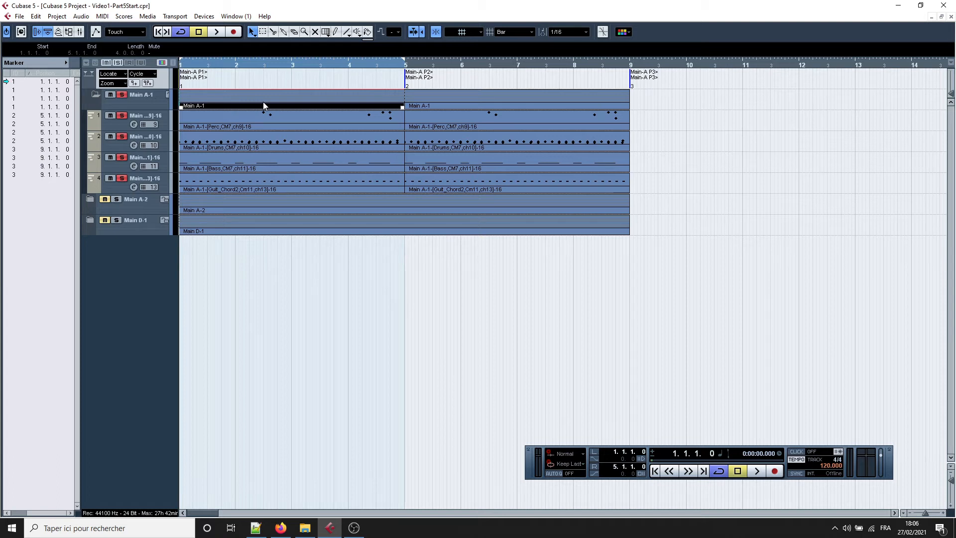
Repeat the second Main A-1 folder part once so that a copy fills bars 9 to 13, from the Main-A P3 marker
{"action": "left_click", "coordinate": [470, 107]}
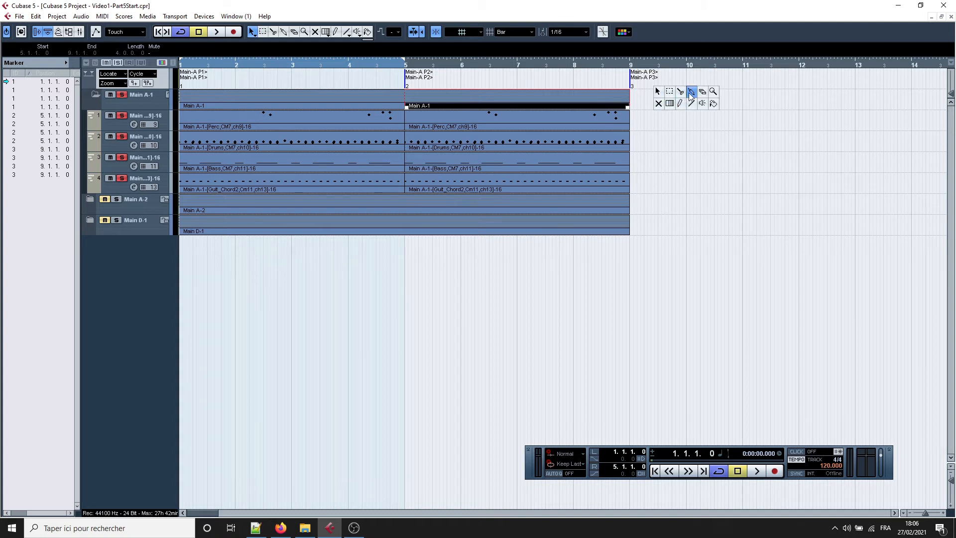
{"action": "left_click", "coordinate": [690, 94]}
{"action": "right_click", "coordinate": [660, 101]}
{"action": "left_click", "coordinate": [660, 101]}
{"action": "left_click_drag", "start_coordinate": [628, 107], "coordinate": [748, 106]}
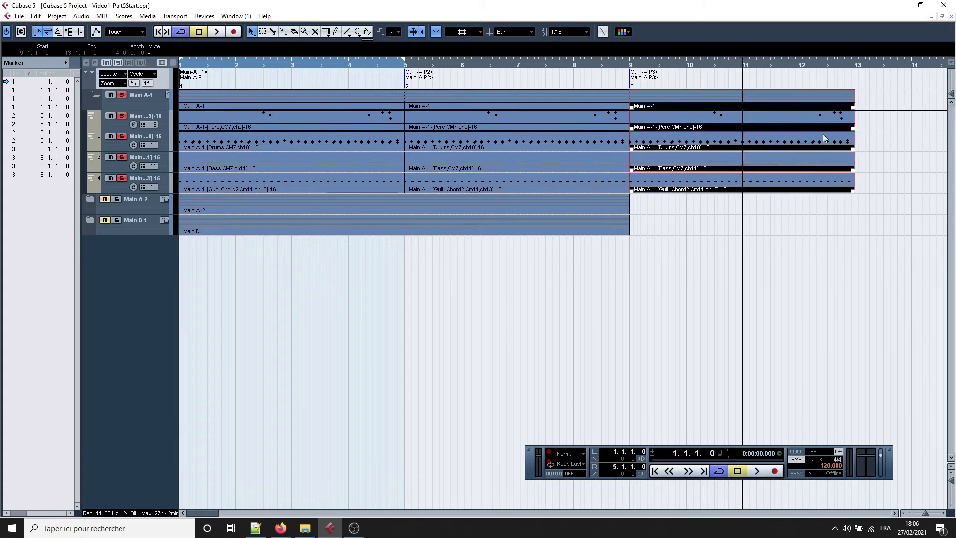
{"action": "left_click", "coordinate": [738, 227]}
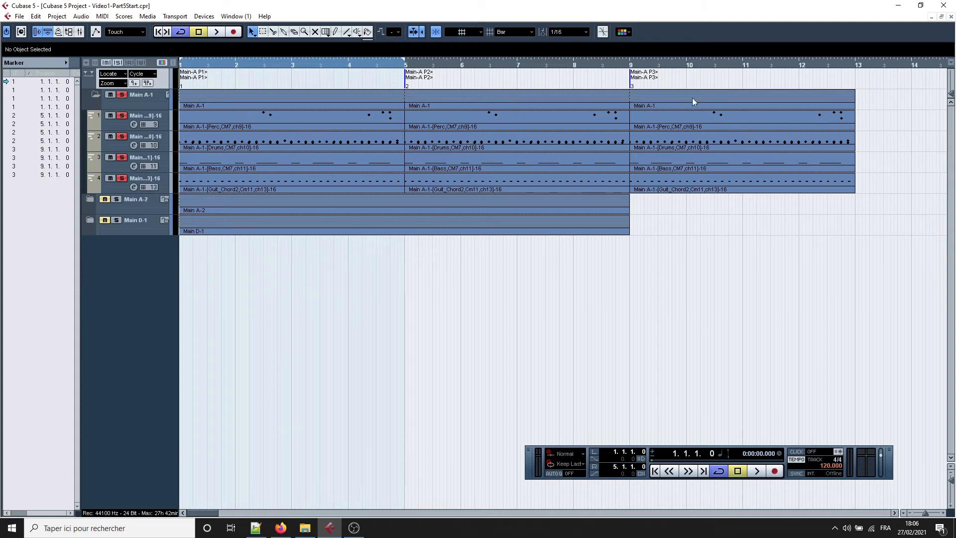
Erase the Main A-1 folder part copy at bar 9 with the Erase tool and return to the Object Selection tool
{"action": "right_click", "coordinate": [739, 73]}
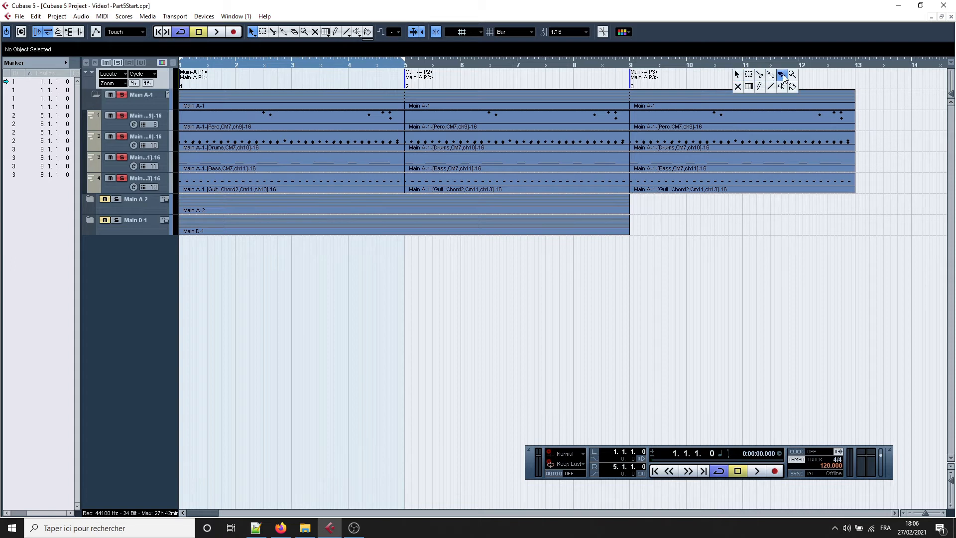
{"action": "left_click", "coordinate": [782, 76]}
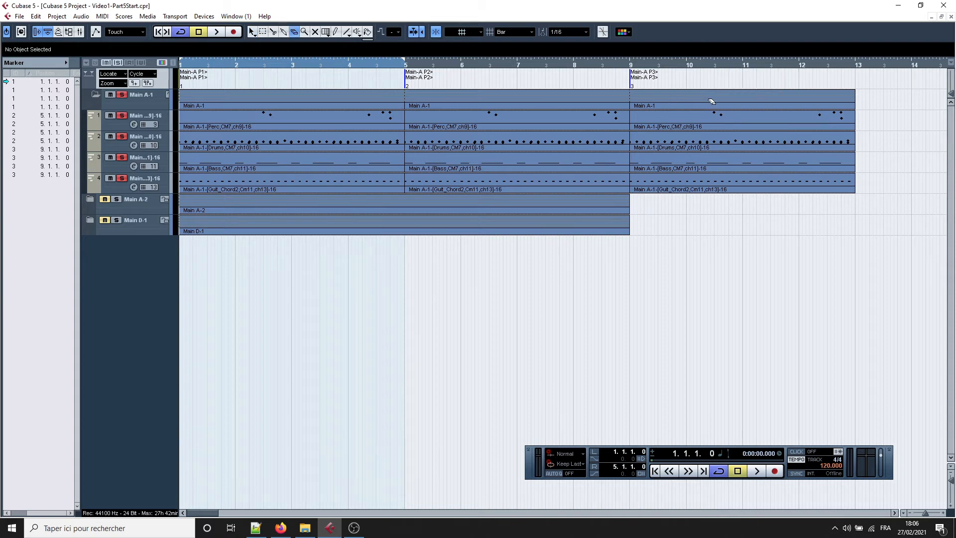
{"action": "left_click", "coordinate": [709, 100]}
{"action": "right_click", "coordinate": [693, 98]}
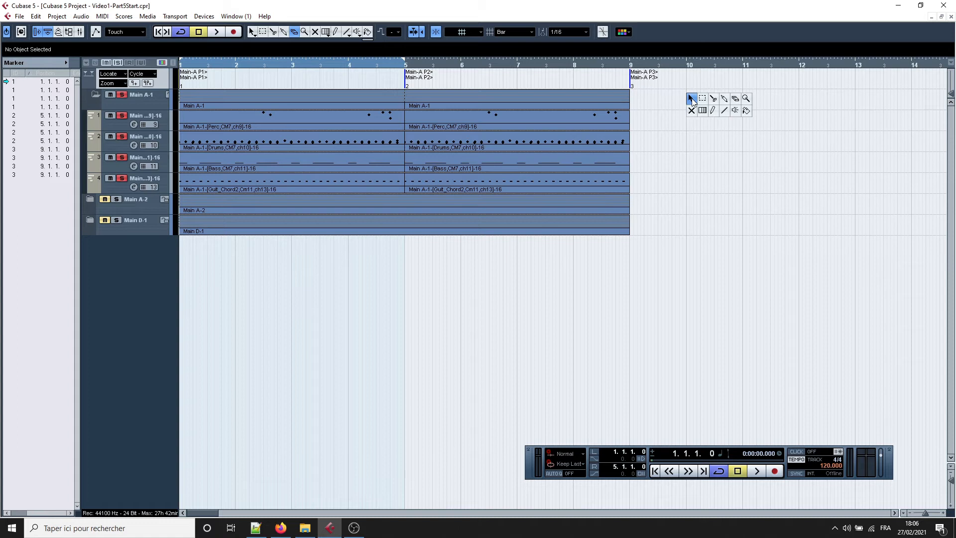
{"action": "left_click", "coordinate": [692, 98]}
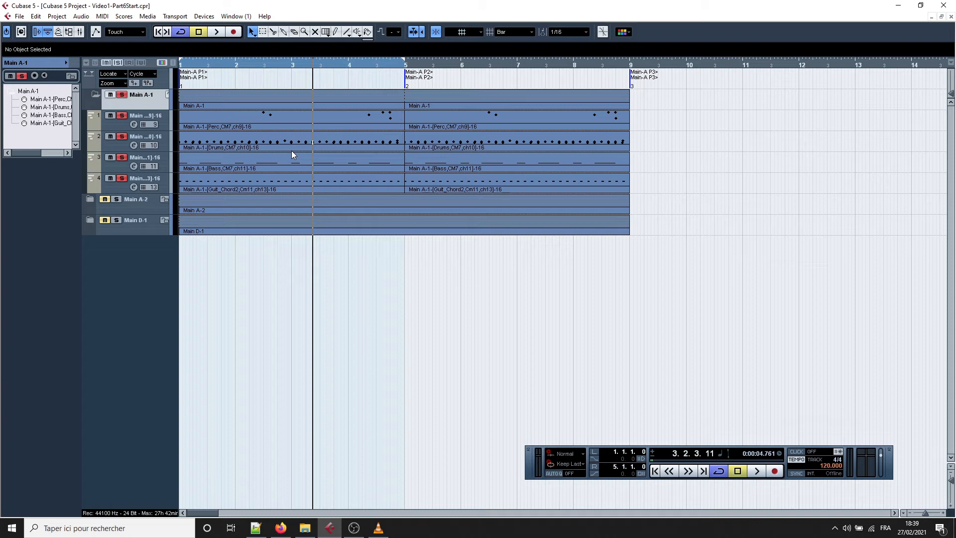
Start playback from the project start and open the first Main A-1 drums part in the Drum Editor, showing its notes
{"action": "key", "text": "Home"}
{"action": "key", "text": "space"}
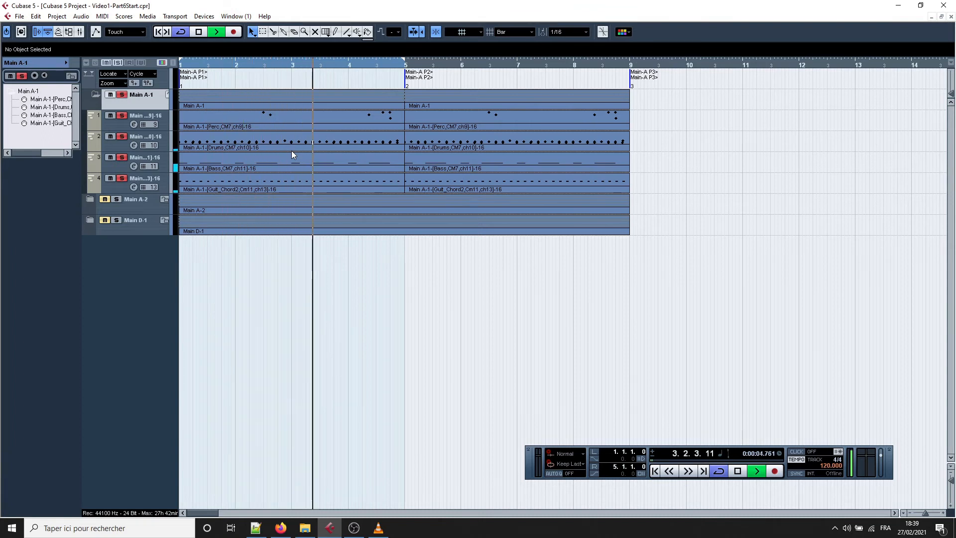
{"action": "double_click", "coordinate": [302, 143]}
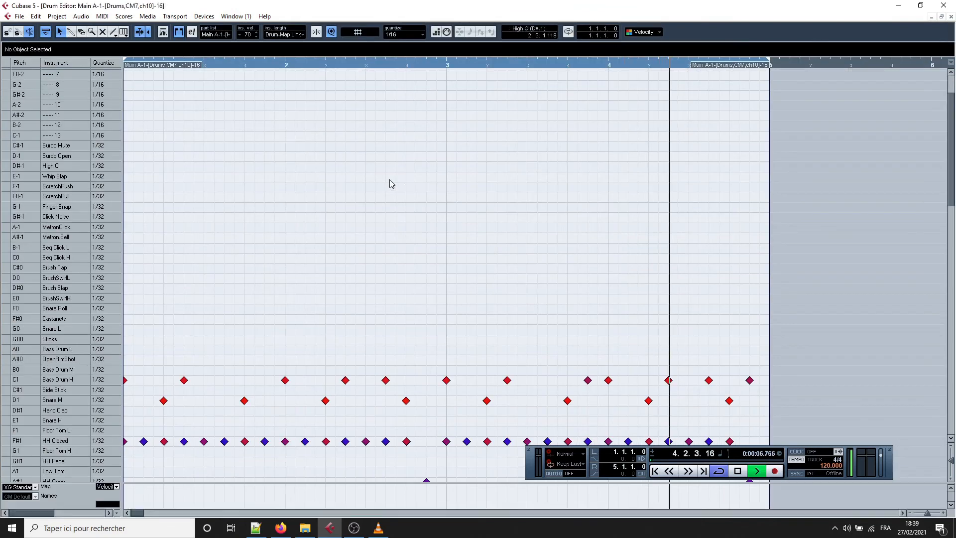
{"action": "scroll", "coordinate": [423, 208], "scroll_direction": "down", "scroll_amount": 8}
{"action": "scroll", "coordinate": [427, 196], "scroll_direction": "up", "scroll_amount": 3}
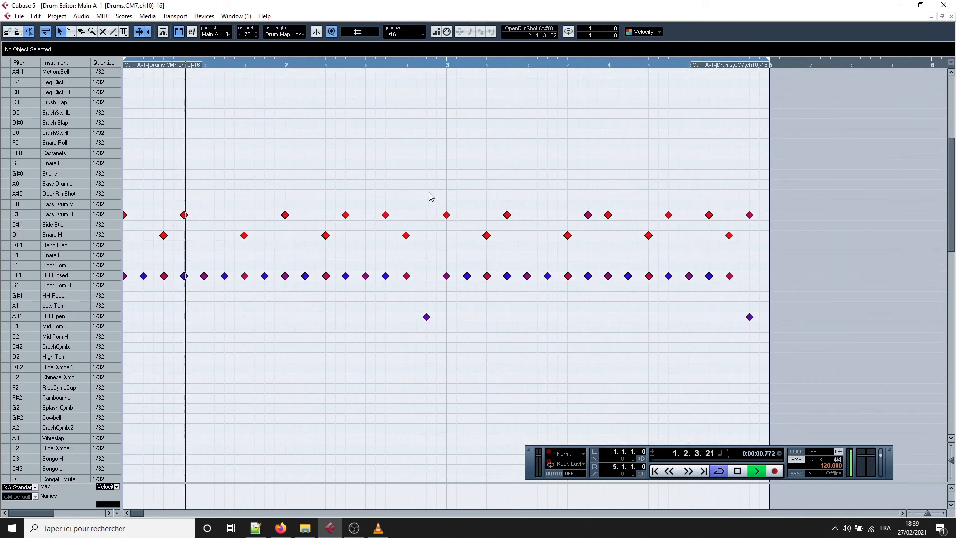
Move all Snare M notes of the first drums part to Side Stick (C#1) and close the Drum Editor
{"action": "left_click_drag", "start_coordinate": [751, 244], "coordinate": [145, 225]}
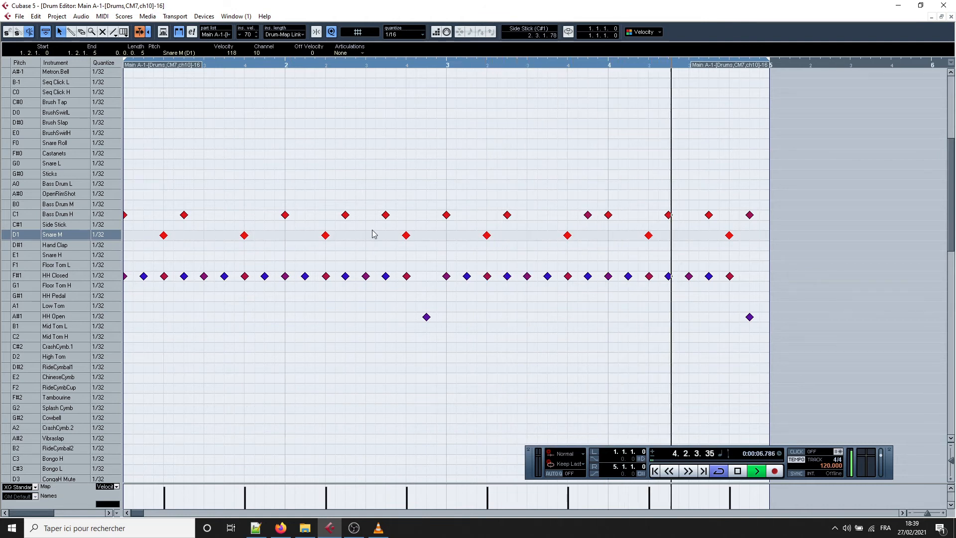
{"action": "key", "text": "Up"}
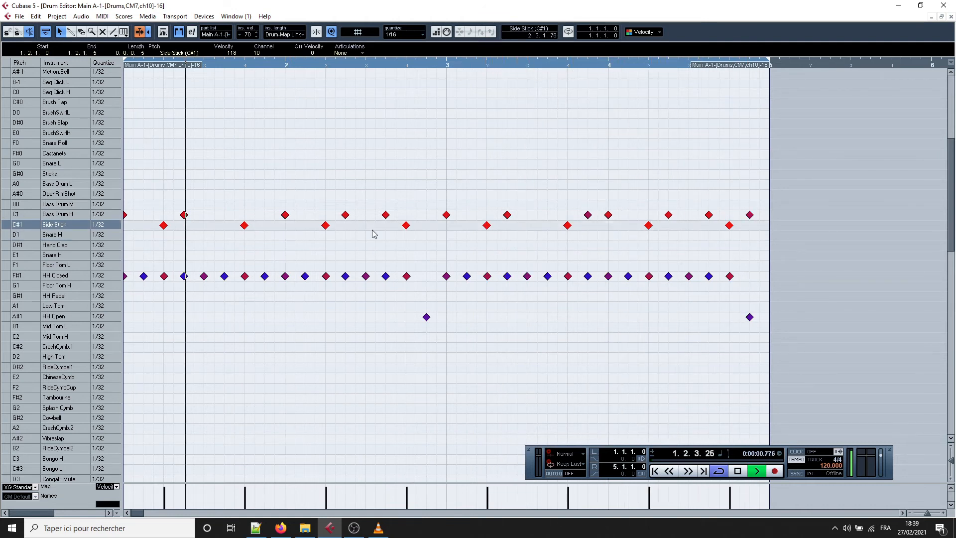
{"action": "left_click", "coordinate": [432, 179]}
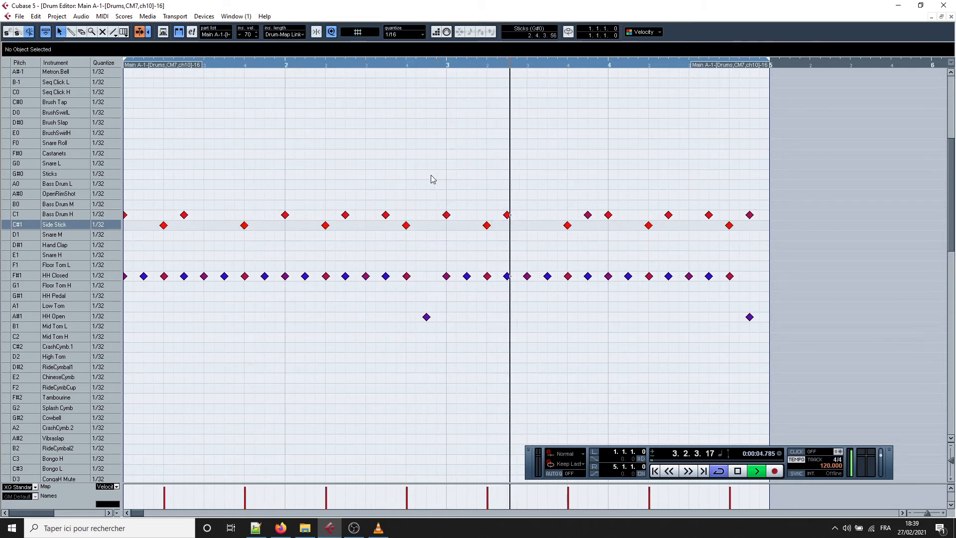
{"action": "left_click", "coordinate": [951, 17]}
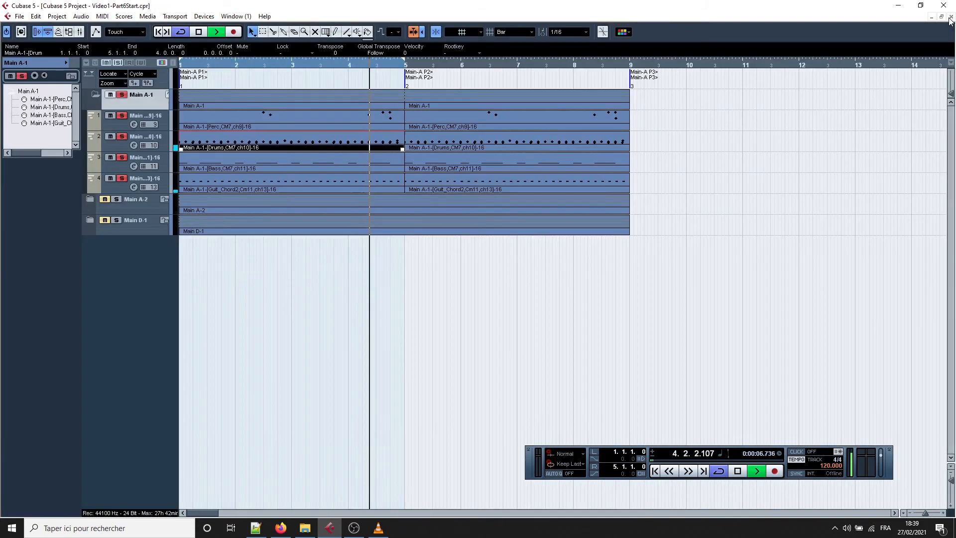
Open the first Main A-1 Guit_Chord2 part in the Key Editor
{"action": "left_click", "coordinate": [251, 179]}
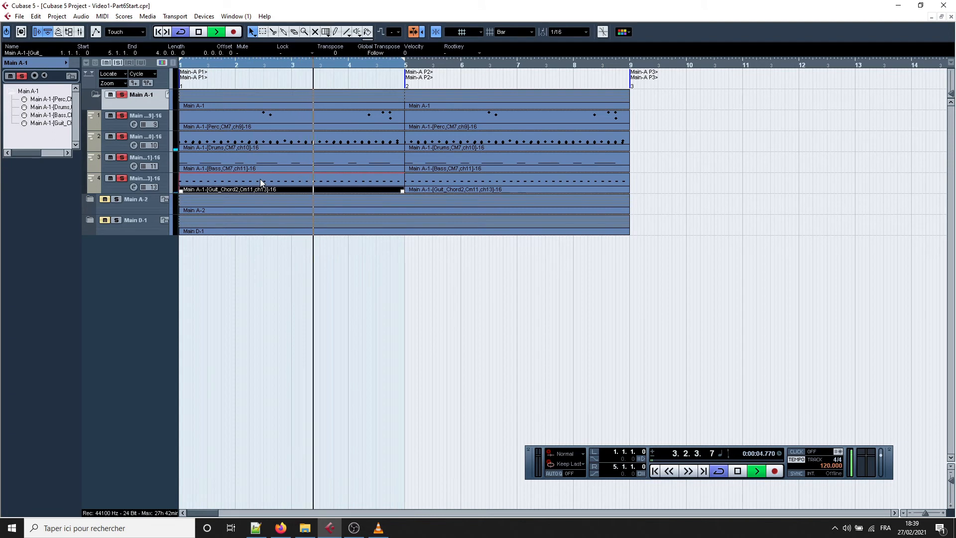
{"action": "left_click", "coordinate": [232, 166]}
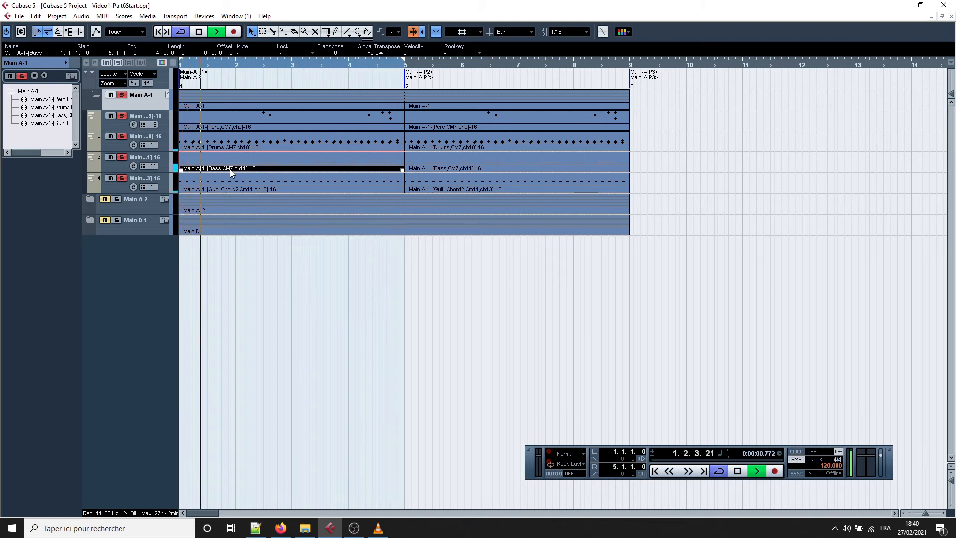
{"action": "left_click", "coordinate": [249, 188]}
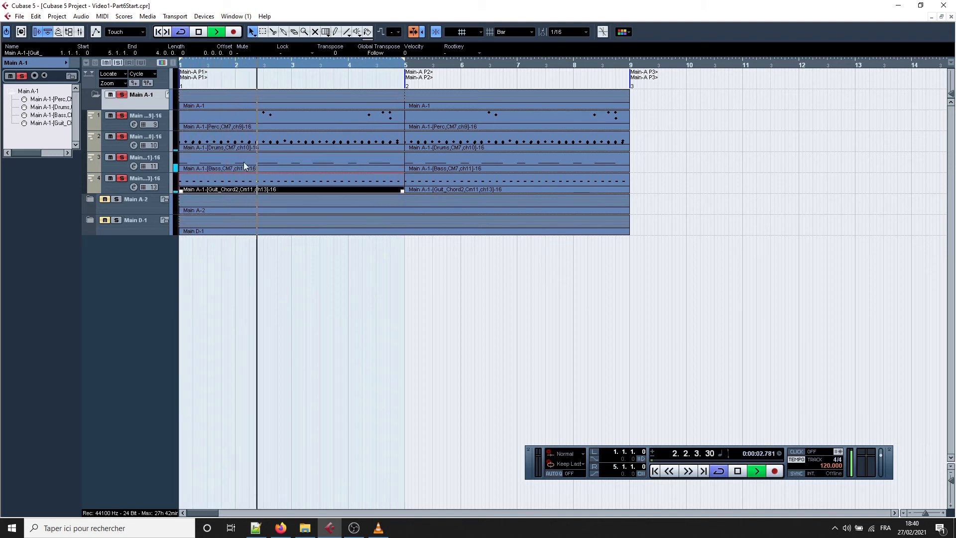
{"action": "double_click", "coordinate": [262, 192]}
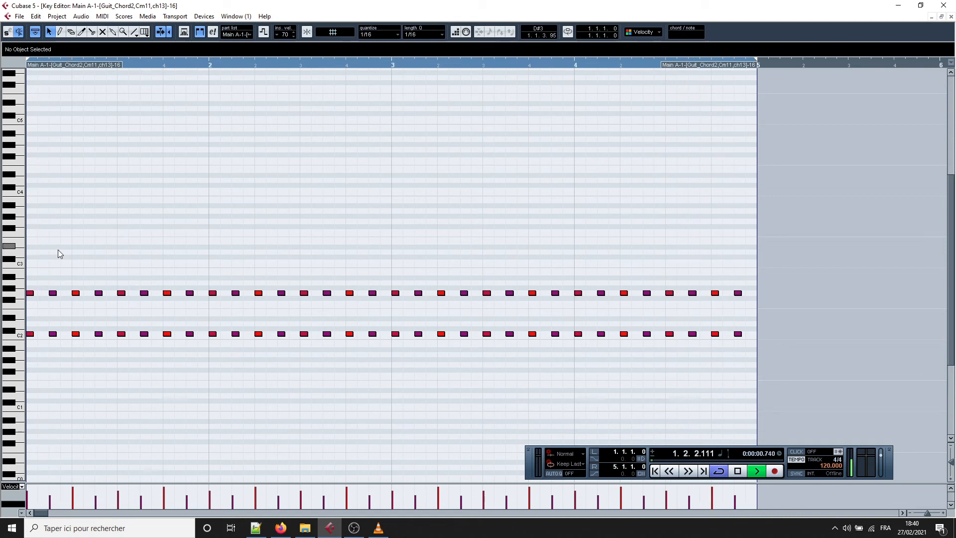
Mute the guitar notes on beats 2, 3 and 4 of bars 1 and 2 with the Mute tool
{"action": "right_click", "coordinate": [88, 238]}
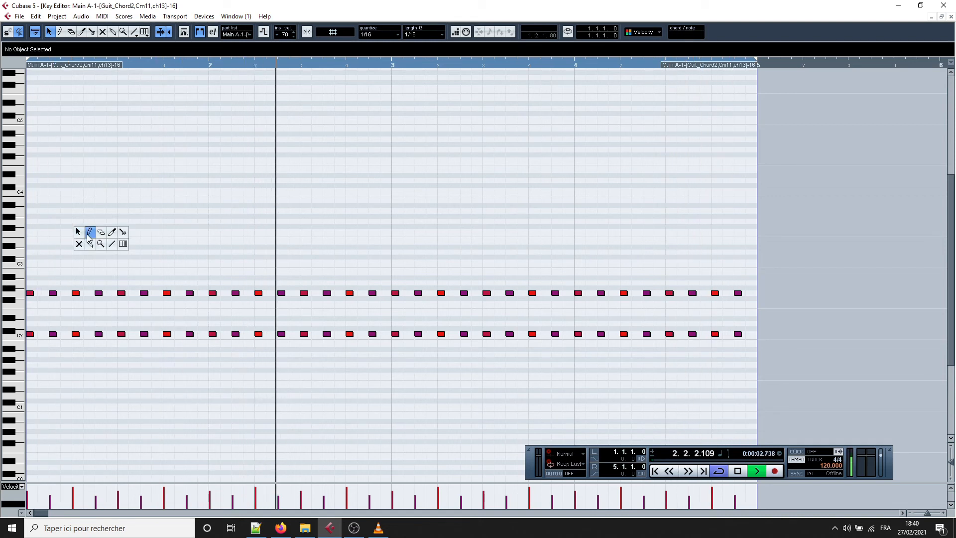
{"action": "left_click", "coordinate": [79, 244]}
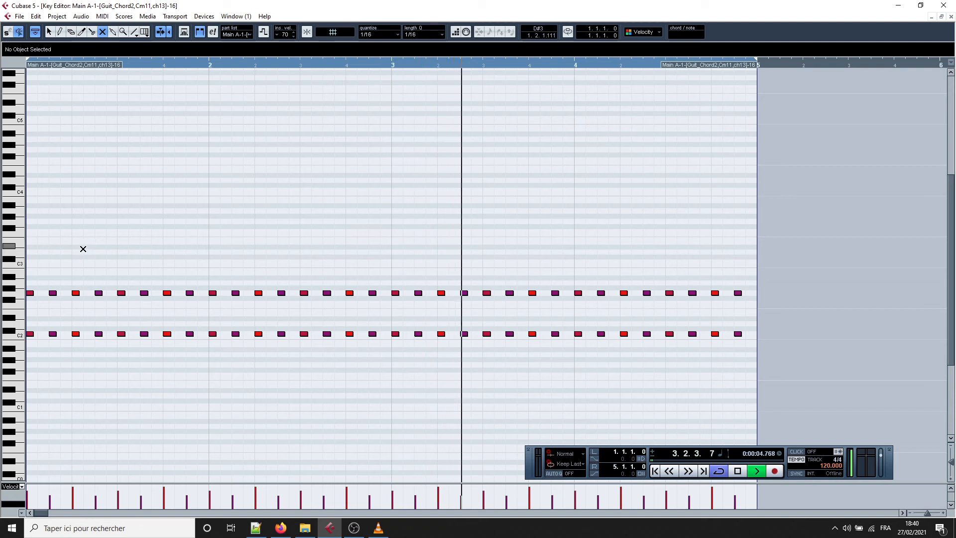
{"action": "left_click_drag", "start_coordinate": [69, 282], "coordinate": [85, 351]}
{"action": "left_click_drag", "start_coordinate": [121, 278], "coordinate": [117, 344]}
{"action": "left_click_drag", "start_coordinate": [160, 278], "coordinate": [172, 344]}
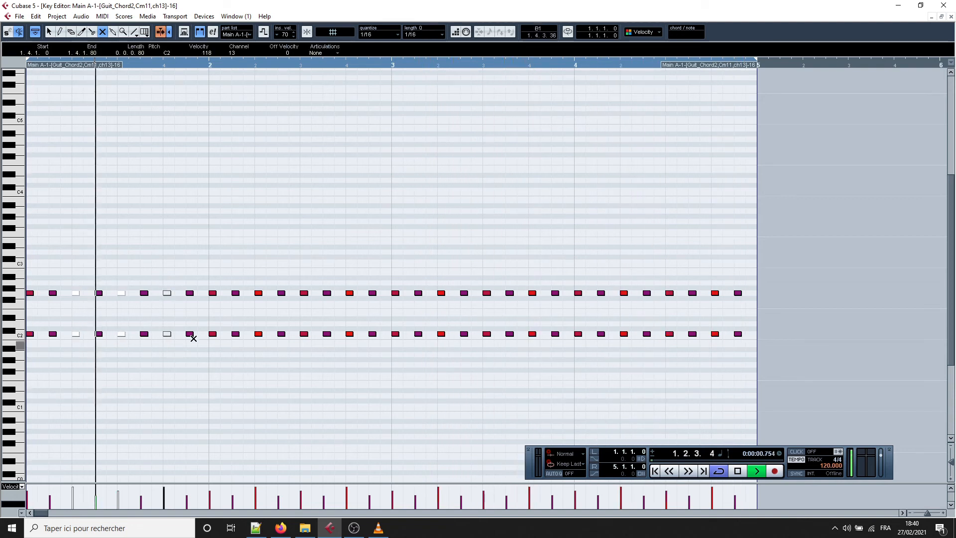
{"action": "left_click_drag", "start_coordinate": [252, 282], "coordinate": [314, 354]}
{"action": "left_click_drag", "start_coordinate": [341, 278], "coordinate": [364, 356]}
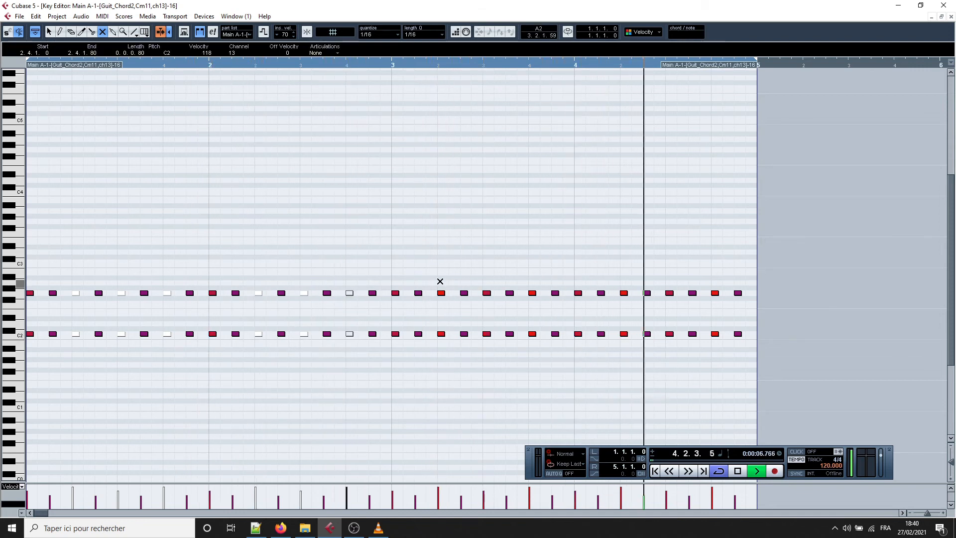
Mute the guitar notes on beats 2, 3 and 4 of bar 3 and beats 2 and 3 of bar 4, and close the Key Editor
{"action": "left_click_drag", "start_coordinate": [435, 280], "coordinate": [456, 351]}
{"action": "left_click_drag", "start_coordinate": [481, 286], "coordinate": [497, 335]}
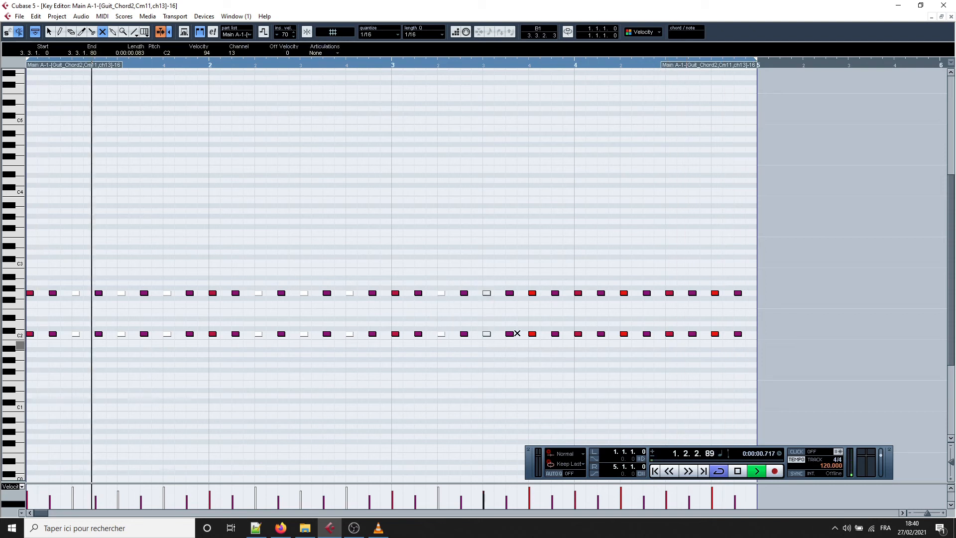
{"action": "left_click_drag", "start_coordinate": [529, 278], "coordinate": [543, 347]}
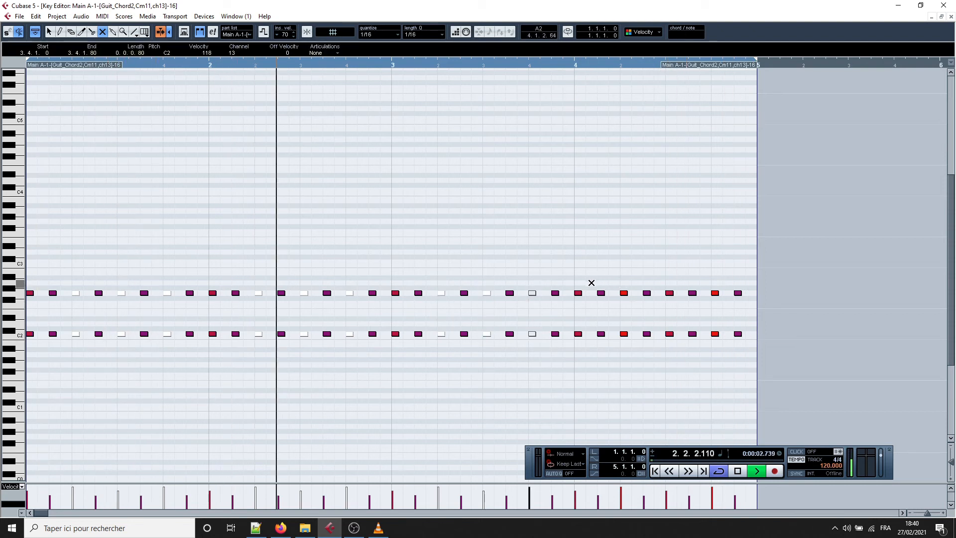
{"action": "left_click_drag", "start_coordinate": [619, 284], "coordinate": [625, 307]}
{"action": "left_click_drag", "start_coordinate": [632, 345], "coordinate": [632, 345]}
{"action": "left_click_drag", "start_coordinate": [664, 283], "coordinate": [680, 351]}
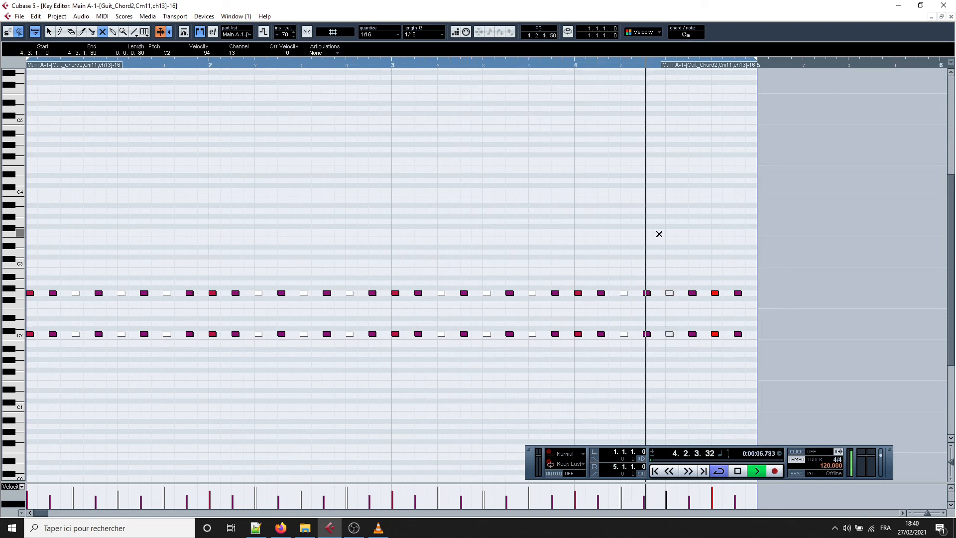
{"action": "left_click", "coordinate": [951, 17]}
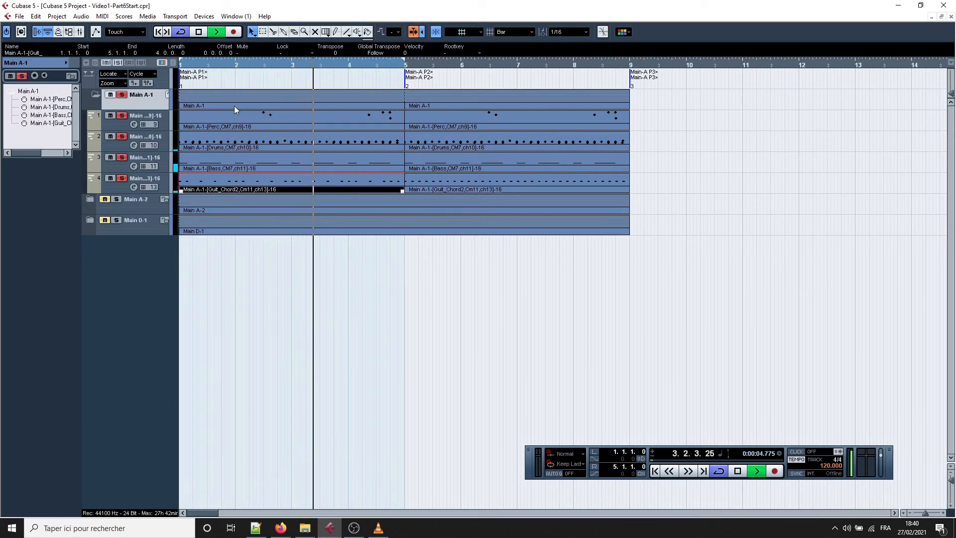
Listen to the Main A-2 folder soloed instead of Main A-1, and return the solo to the expanded Main A-1 folder
{"action": "left_click", "coordinate": [117, 199]}
{"action": "left_click", "coordinate": [126, 94]}
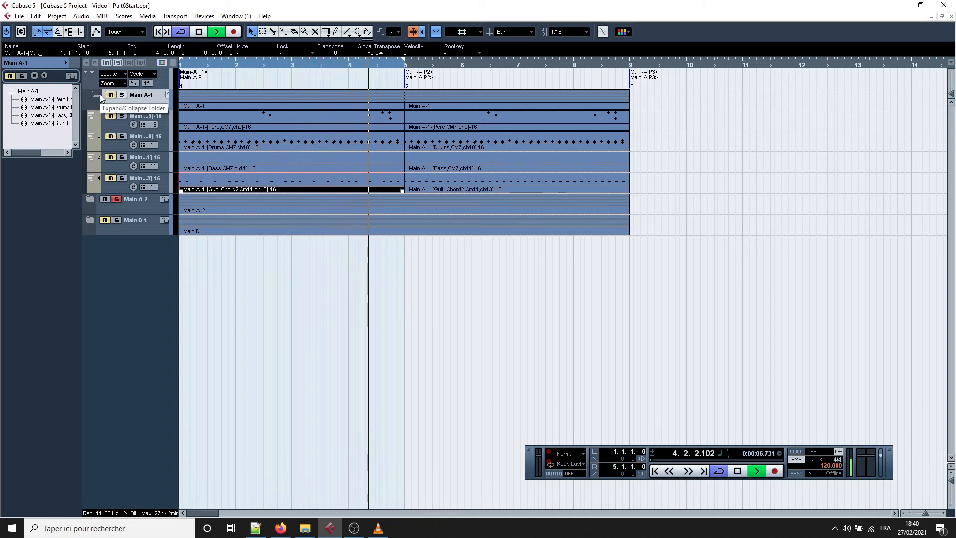
{"action": "left_click", "coordinate": [94, 95]}
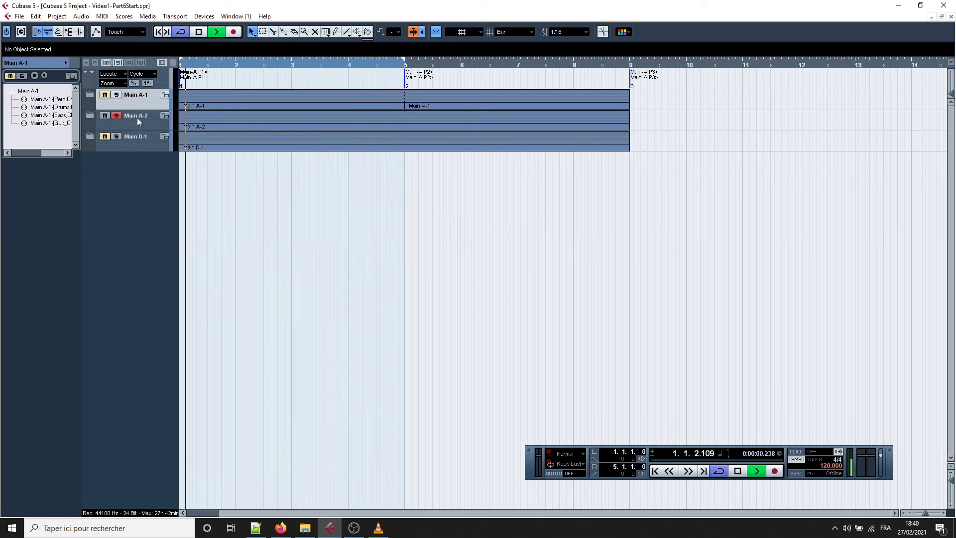
{"action": "left_click", "coordinate": [117, 95]}
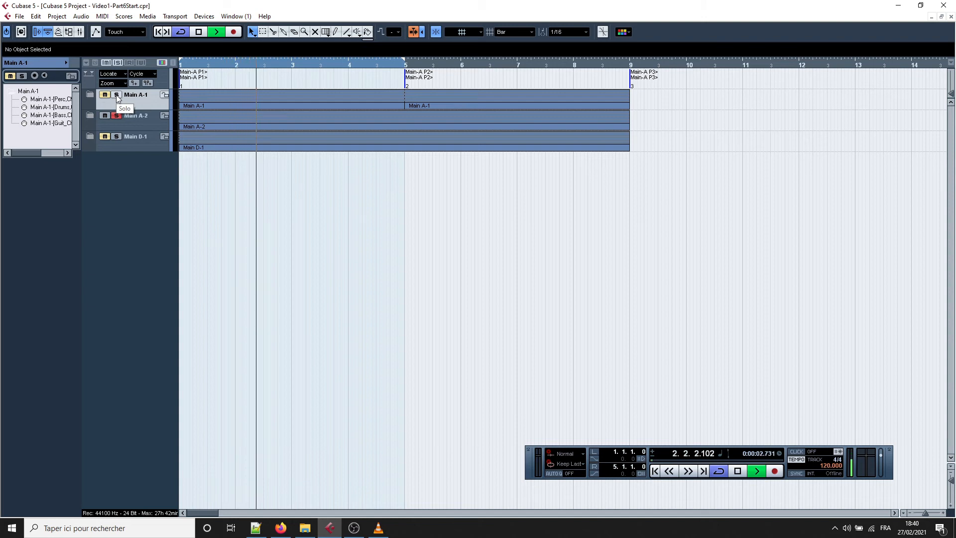
{"action": "left_click", "coordinate": [107, 116]}
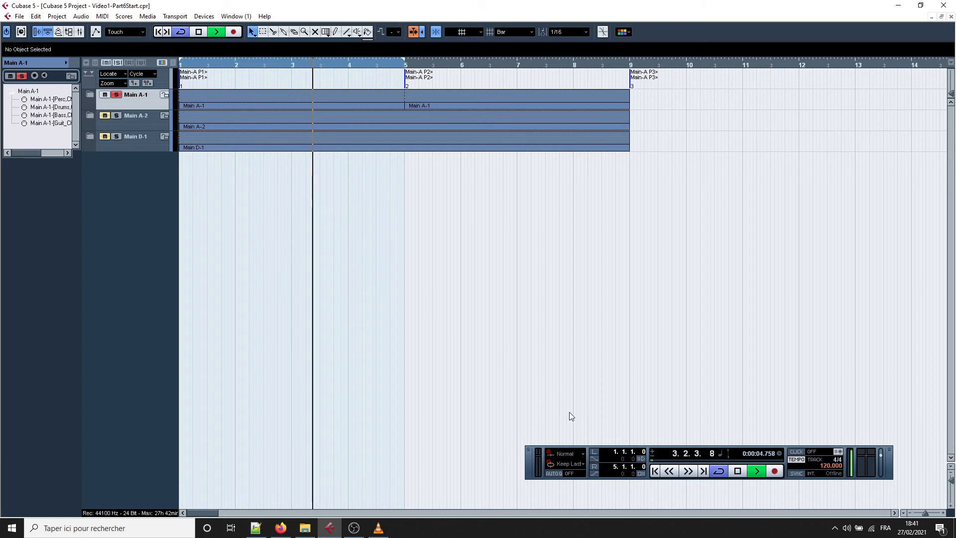
{"action": "left_click", "coordinate": [91, 94]}
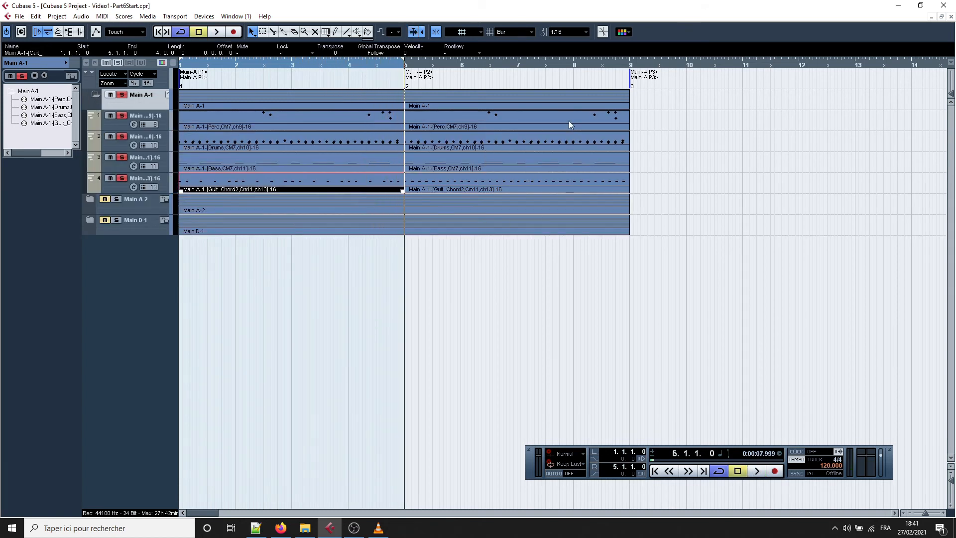
Erase the second Main A-1 folder part, from bar 5 to bar 9, and return to the Object Selection tool
{"action": "left_click", "coordinate": [630, 104]}
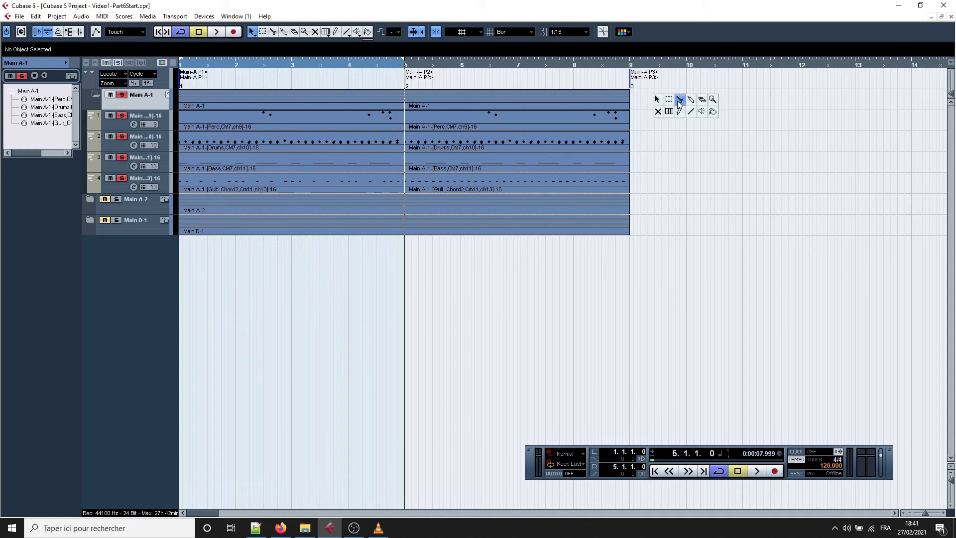
{"action": "left_click", "coordinate": [701, 100]}
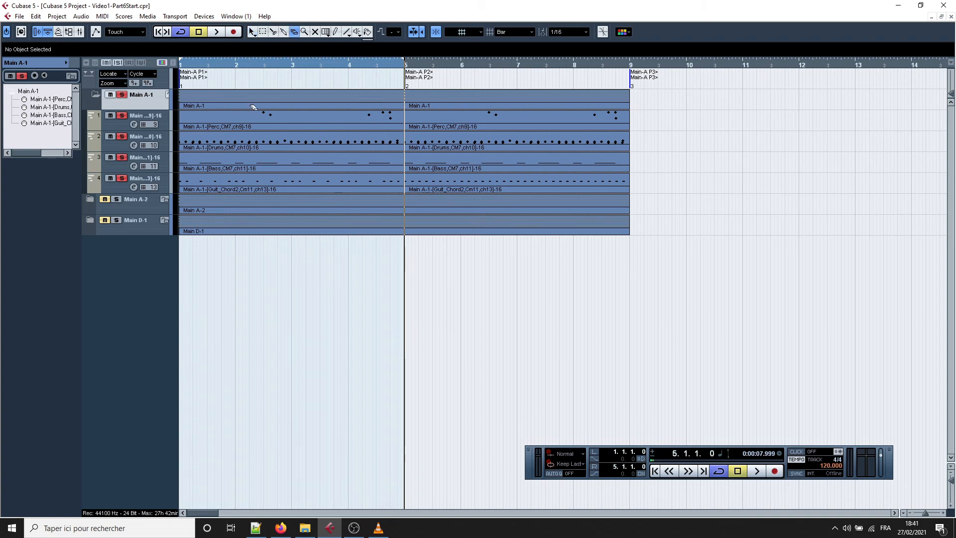
{"action": "left_click", "coordinate": [483, 92]}
{"action": "right_click", "coordinate": [632, 105]}
{"action": "left_click", "coordinate": [603, 99]}
Repeat the edited first Main A-1 folder part once to fill bars 5 to 9, from the Main-A P2 marker
{"action": "left_click", "coordinate": [374, 101]}
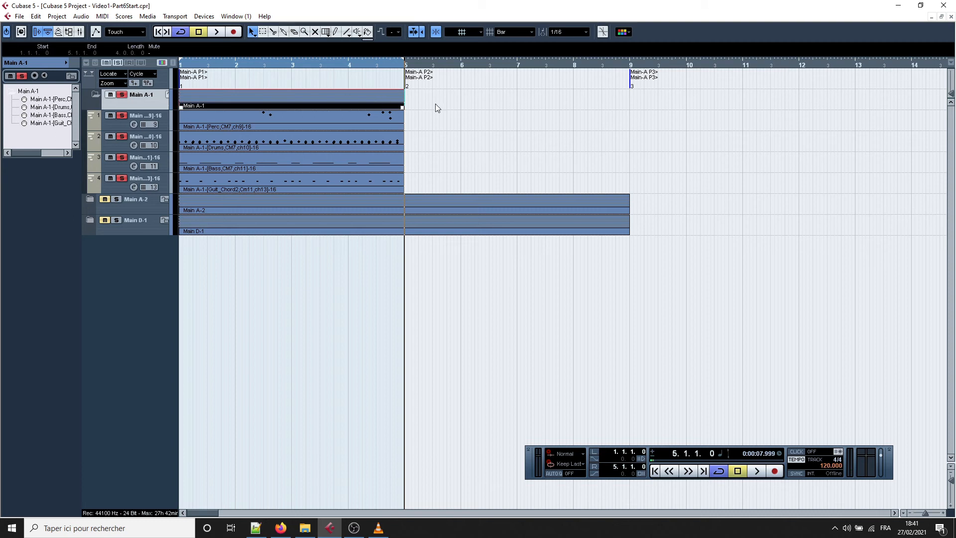
{"action": "left_click_drag", "start_coordinate": [404, 107], "coordinate": [661, 104]}
{"action": "left_click", "coordinate": [662, 104]}
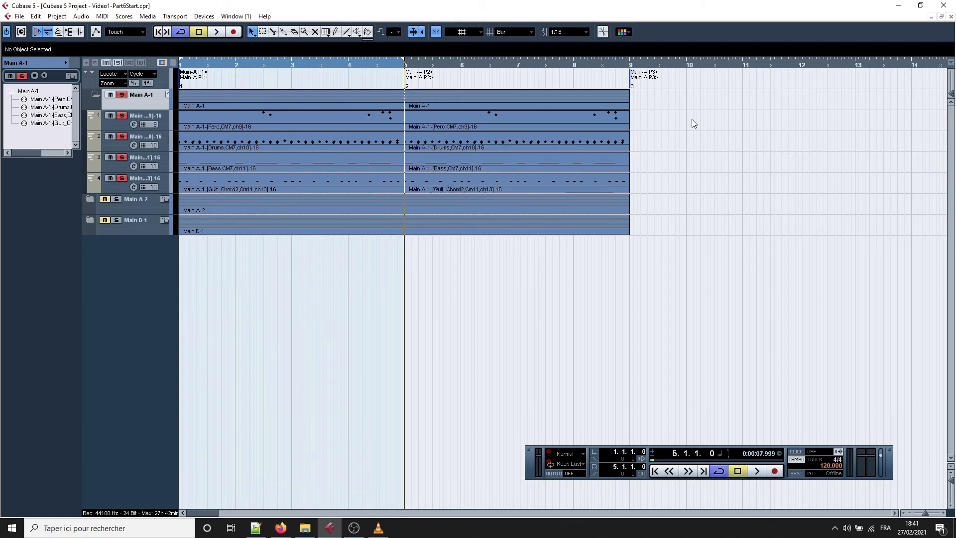
Check the second Main A-1 drums part, close the Drum Editor, and start looped playback of bars 5 to 9
{"action": "double_click", "coordinate": [475, 142]}
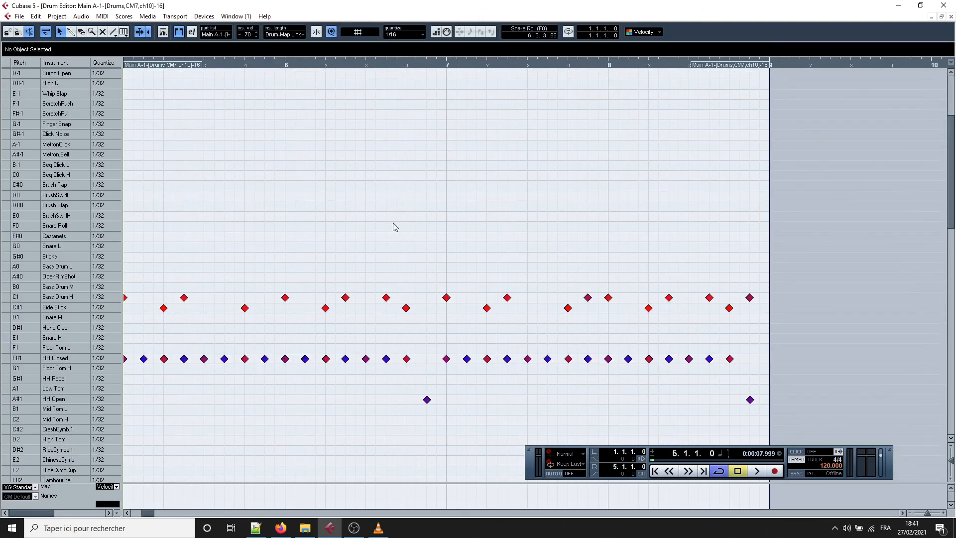
{"action": "left_click", "coordinate": [952, 17]}
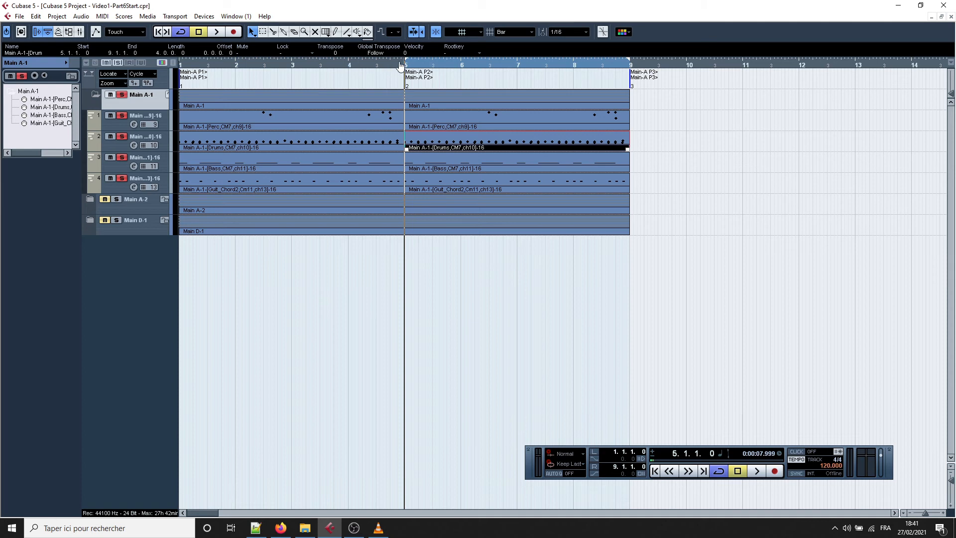
{"action": "key", "text": "space"}
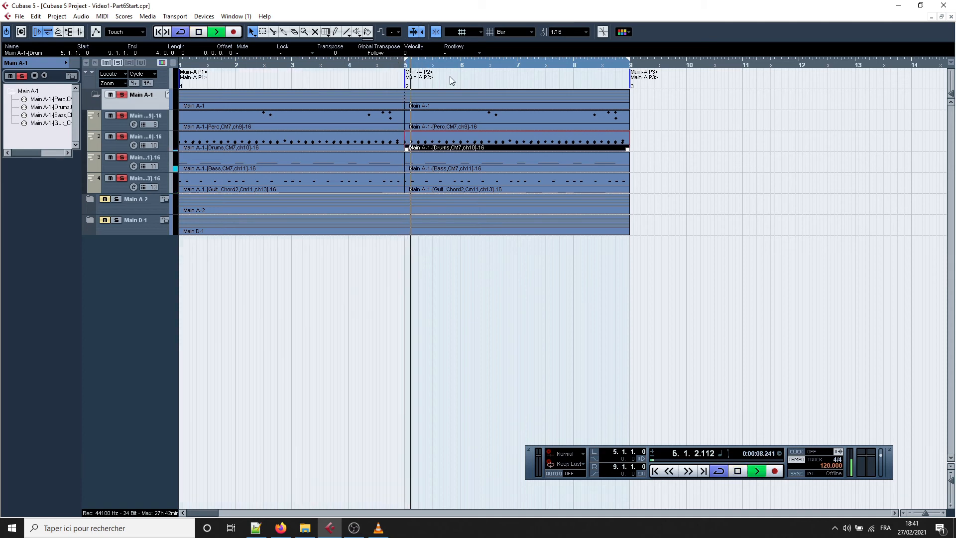
Add a Splash Cymb note on beat 1 of bar 6 in the second Main A-1 drums part, and return to the Object Selection tool
{"action": "double_click", "coordinate": [451, 144]}
{"action": "right_click", "coordinate": [312, 200]}
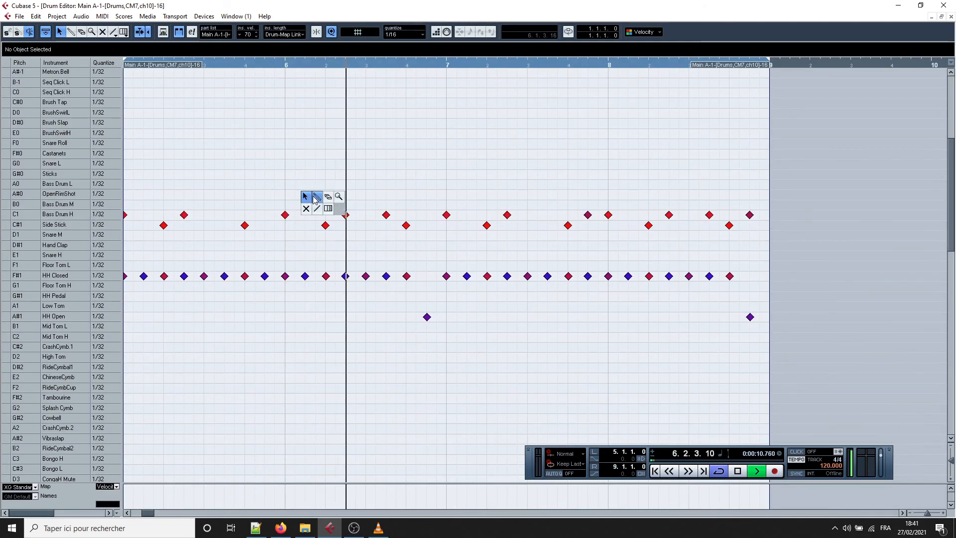
{"action": "left_click", "coordinate": [318, 197]}
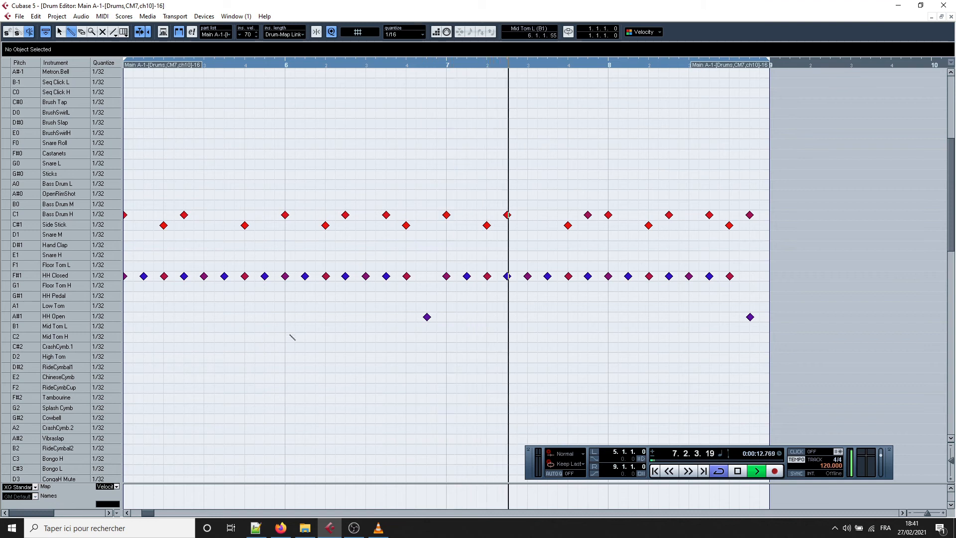
{"action": "left_click", "coordinate": [285, 409]}
{"action": "right_click", "coordinate": [754, 97]}
{"action": "left_click", "coordinate": [755, 96]}
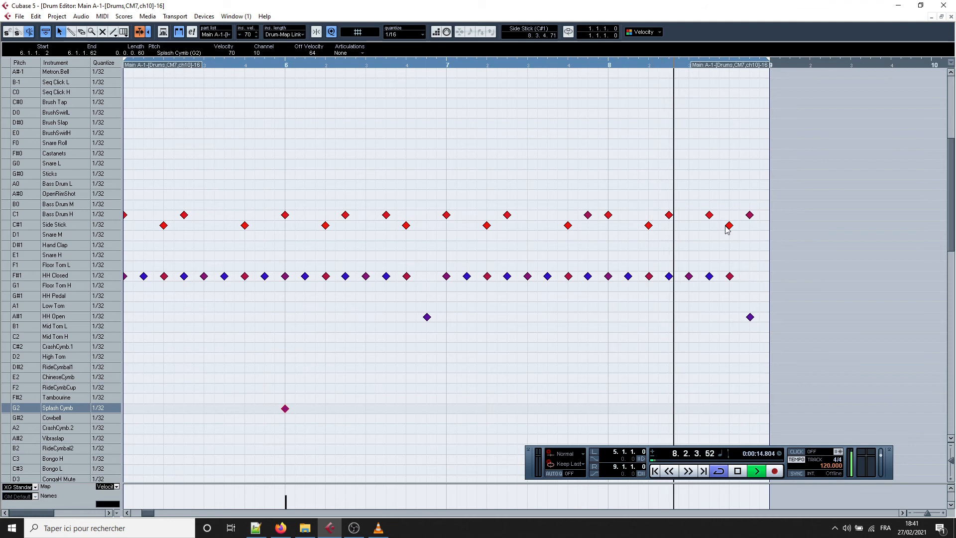
Move the last Side Stick note of bar 8 to Snare M, close the Drum Editor, and stop playback
{"action": "left_click_drag", "start_coordinate": [729, 227], "coordinate": [729, 236]}
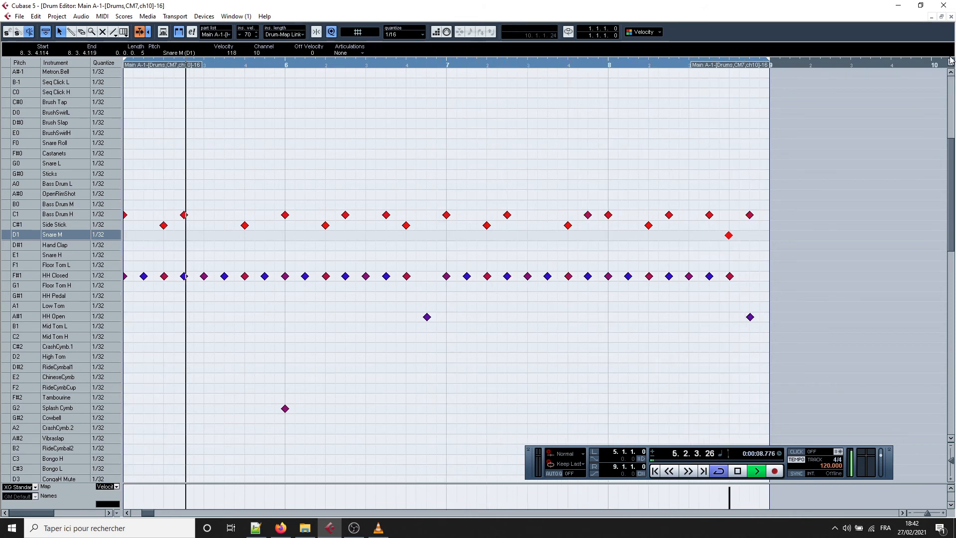
{"action": "left_click", "coordinate": [951, 16]}
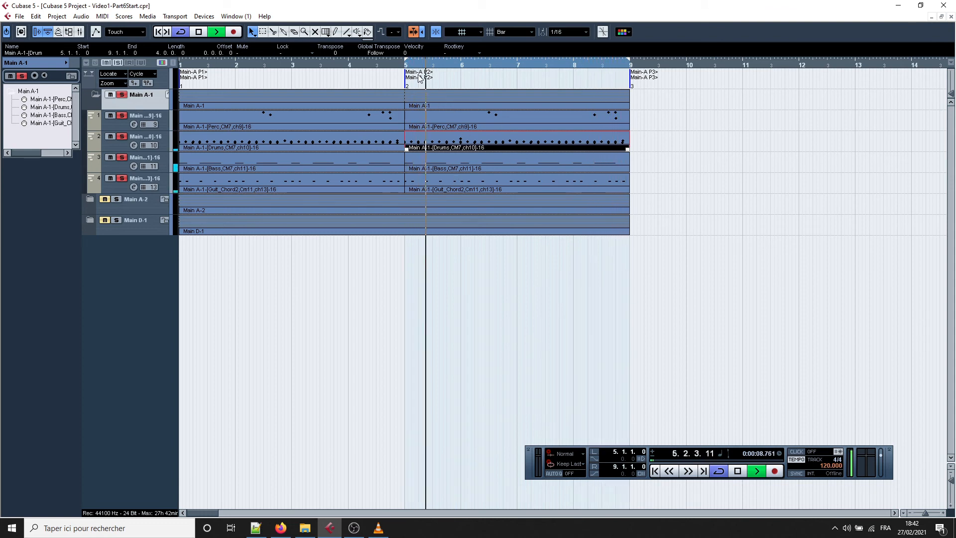
{"action": "key", "text": "space"}
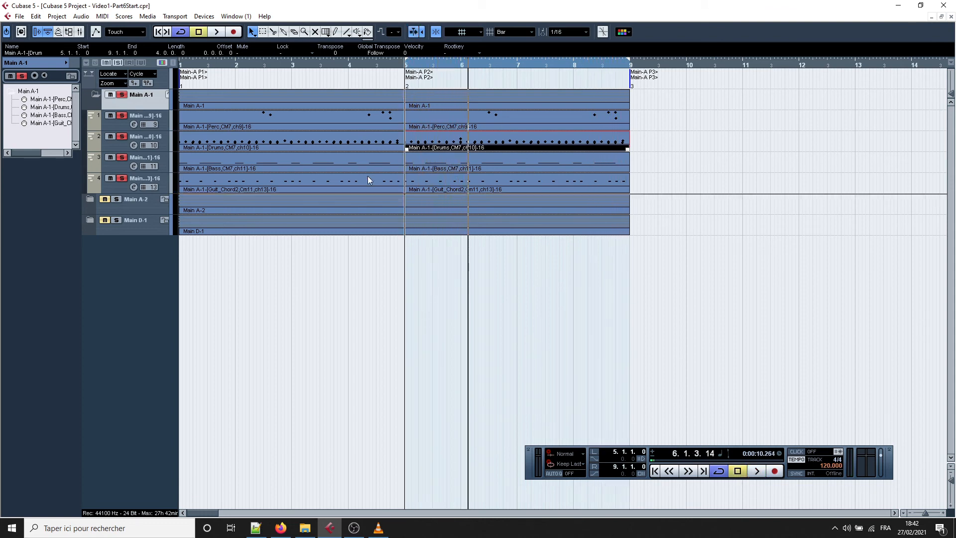
Unsolo and mute the Main A-1 folder, collapse it, and expand the Main D-1 folder
{"action": "left_click", "coordinate": [121, 95]}
{"action": "left_click", "coordinate": [110, 95]}
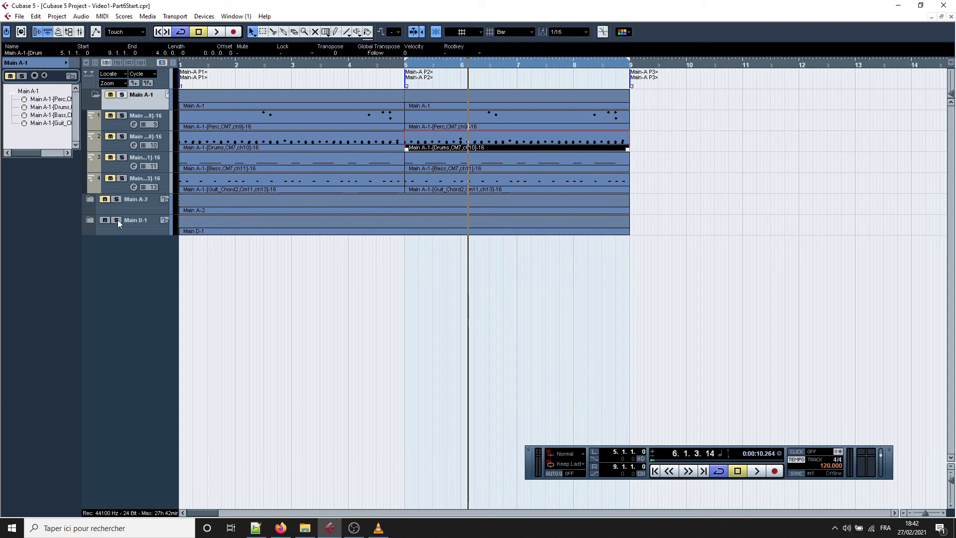
{"action": "left_click", "coordinate": [89, 220]}
{"action": "left_click", "coordinate": [95, 97]}
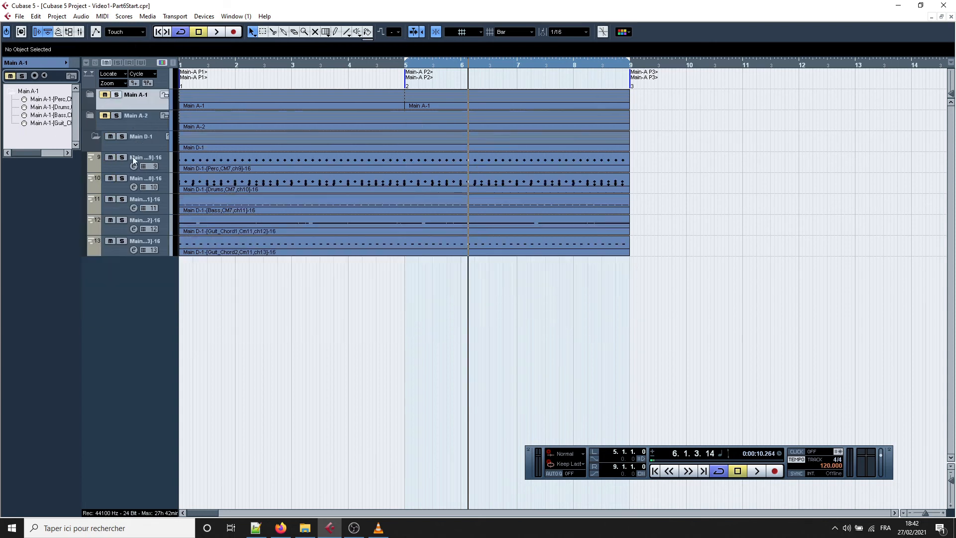
Split the Main D-1 folder part at bar 5 with the Split tool, and return to the Object Selection tool
{"action": "key", "text": "Home"}
{"action": "right_click", "coordinate": [638, 124]}
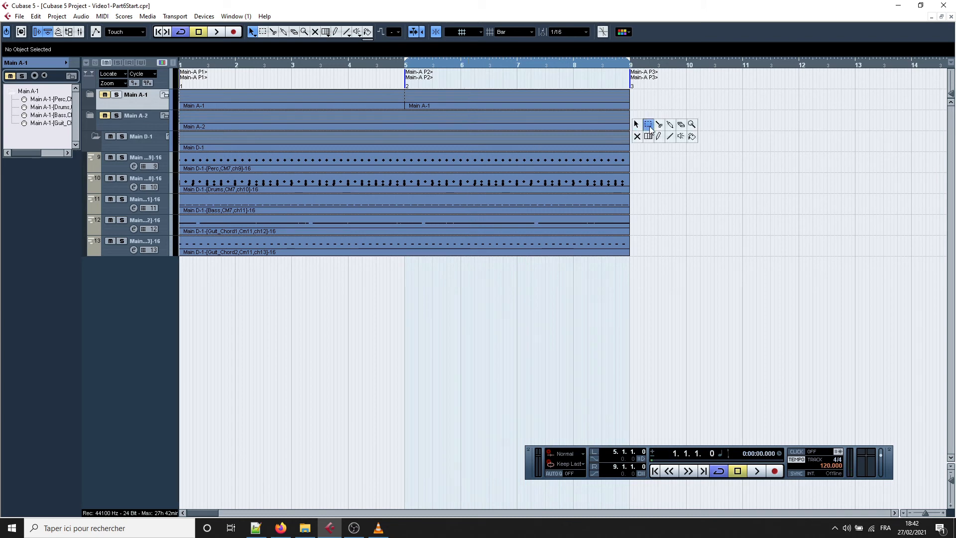
{"action": "left_click", "coordinate": [659, 125]}
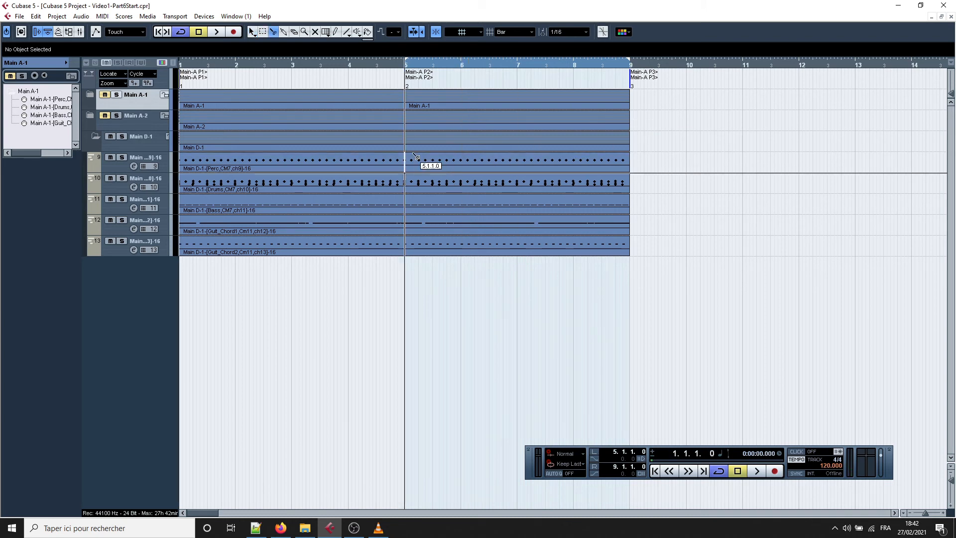
{"action": "left_click", "coordinate": [405, 140]}
{"action": "key", "text": "1"}
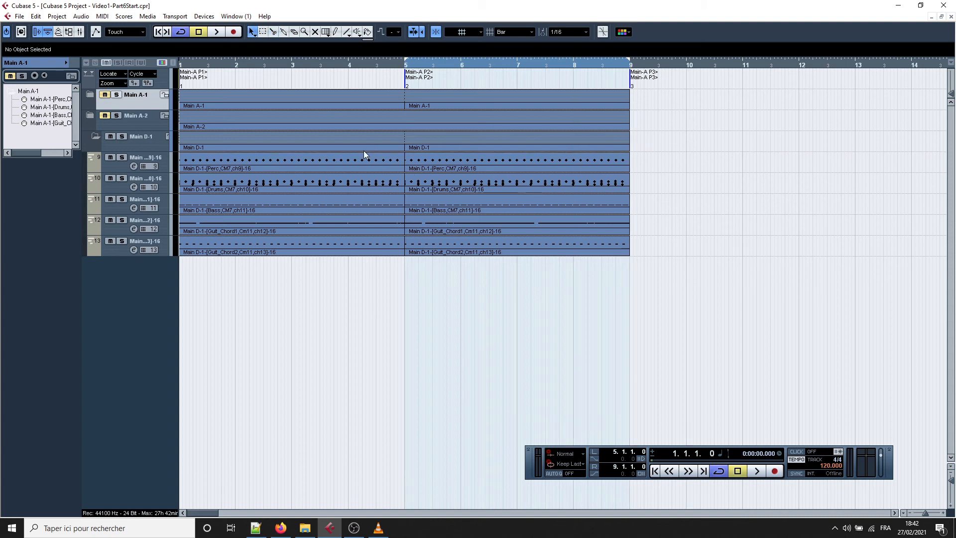
Start playback of the Main D-1 folder and set the cycle range to bars 1 to 5
{"action": "key", "text": "space"}
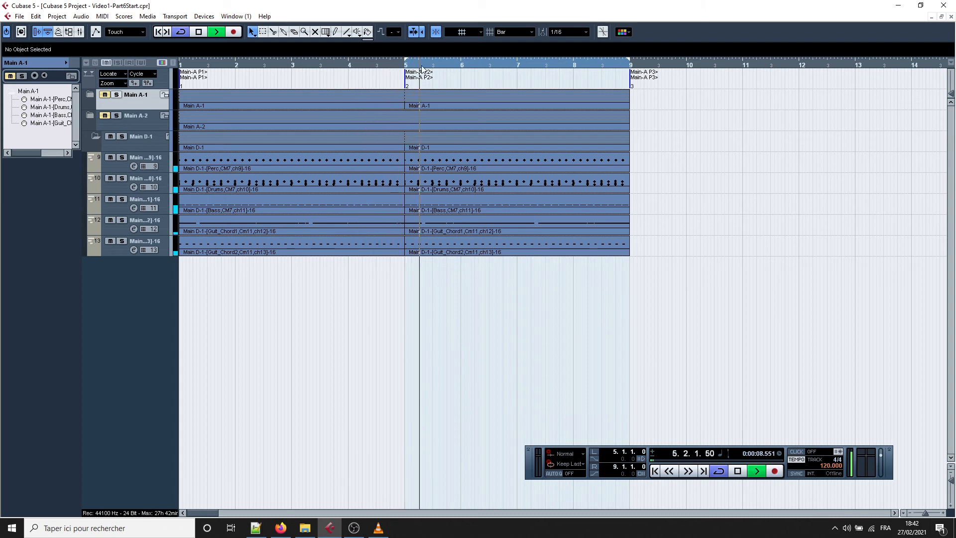
{"action": "left_click_drag", "start_coordinate": [406, 62], "coordinate": [180, 63]}
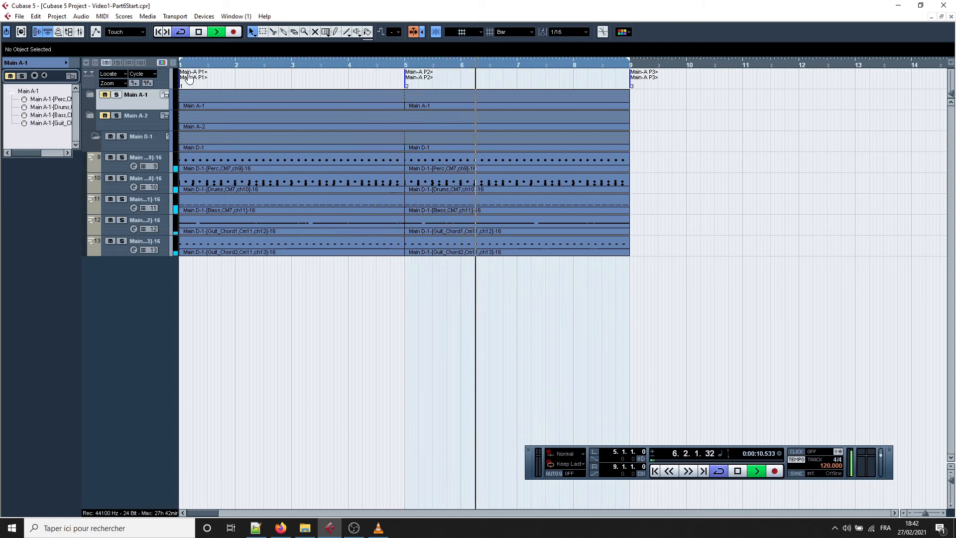
{"action": "left_click_drag", "start_coordinate": [627, 64], "coordinate": [405, 63]}
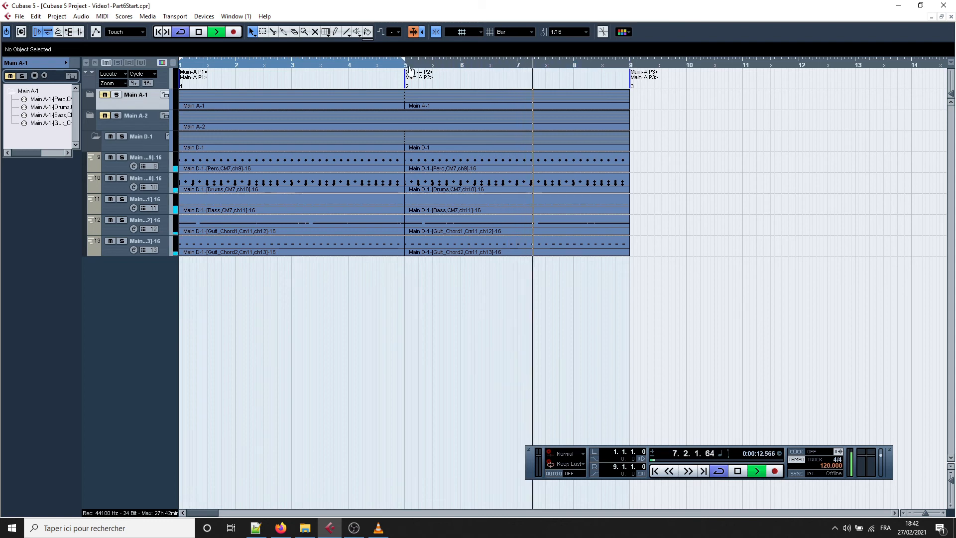
{"action": "left_click", "coordinate": [342, 65]}
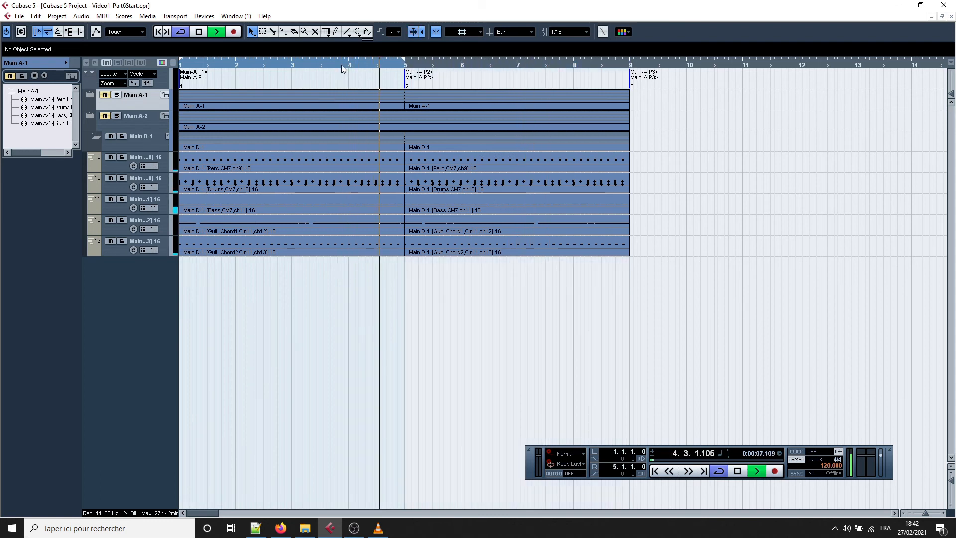
Move all HH Pedal notes of the first Main D-1 drums part to HH Open, raising the first note's velocity to 63
{"action": "double_click", "coordinate": [297, 182]}
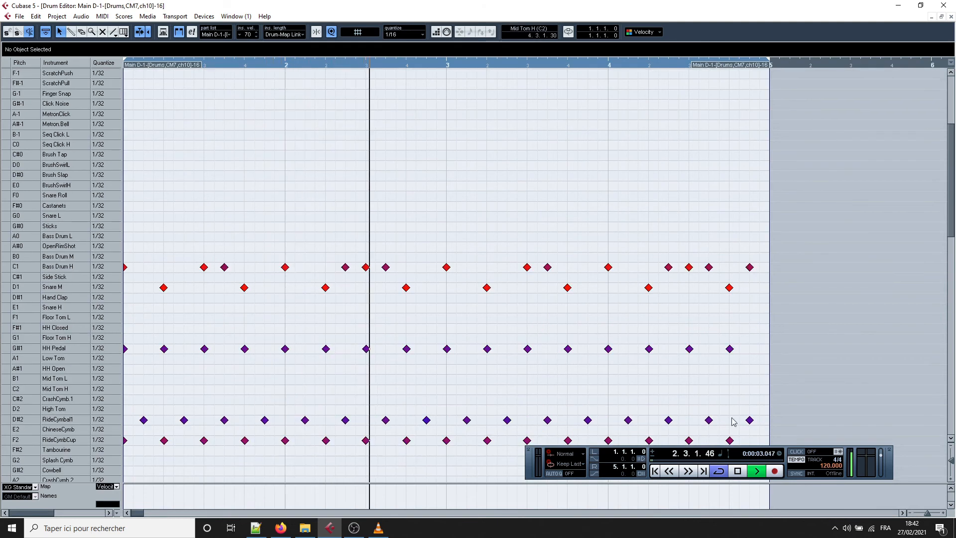
{"action": "key", "text": "space"}
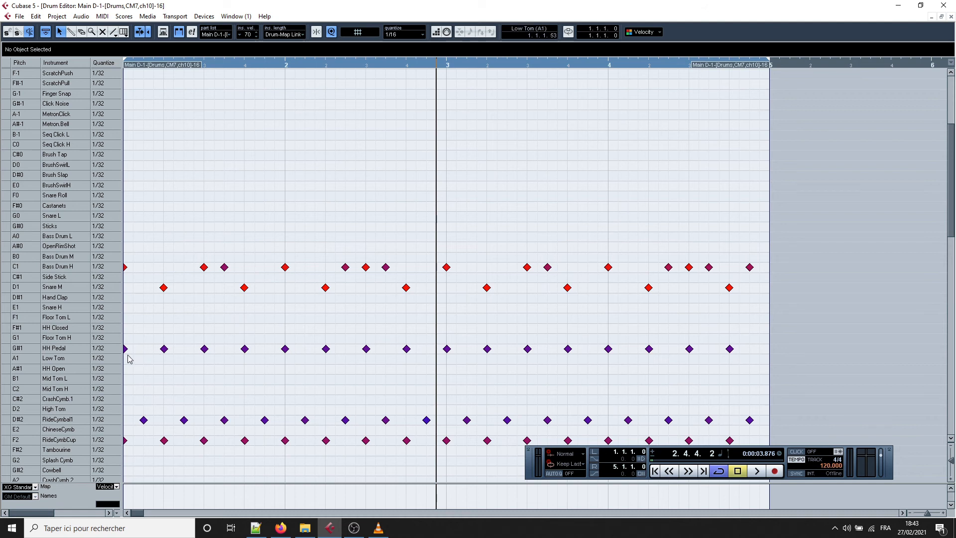
{"action": "left_click_drag", "start_coordinate": [741, 355], "coordinate": [125, 345]}
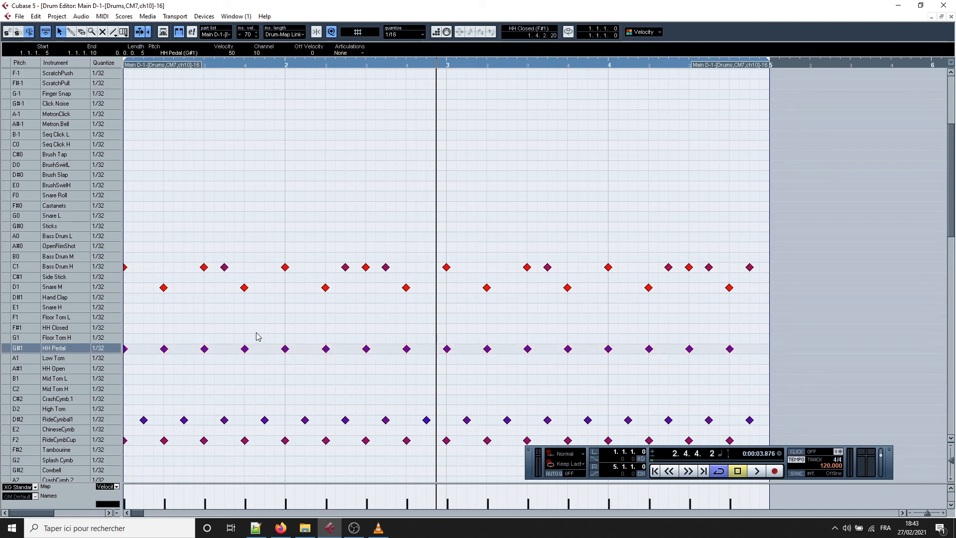
{"action": "key", "text": "Up"}
{"action": "key", "text": "Down"}
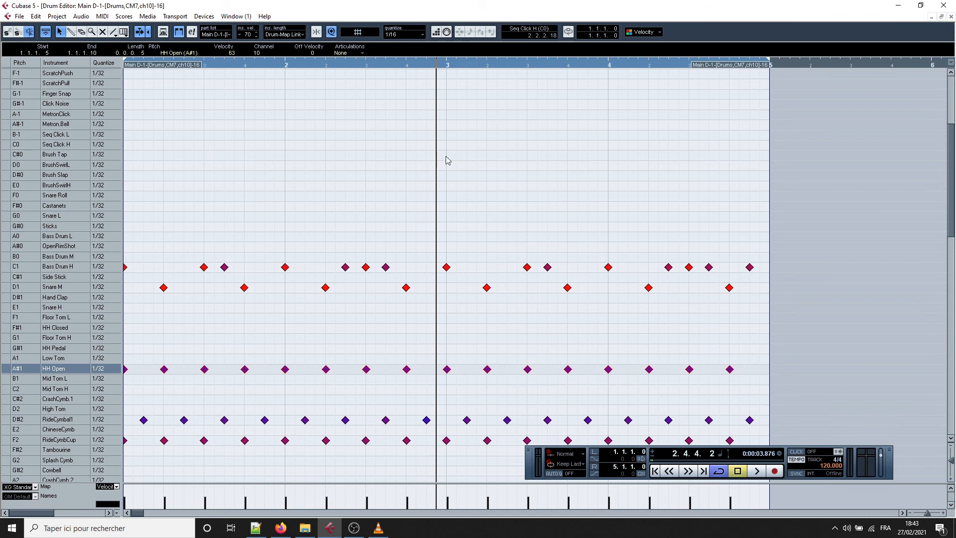
Listen to the edited Main D-1 drums, close the Drum Editor, and stop playback
{"action": "left_click", "coordinate": [585, 160]}
{"action": "key", "text": "space"}
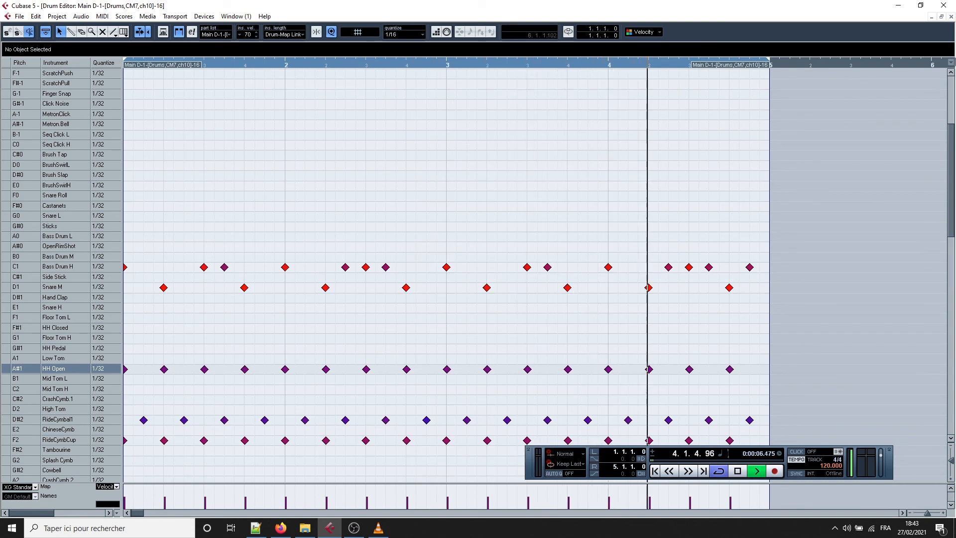
{"action": "left_click", "coordinate": [952, 18]}
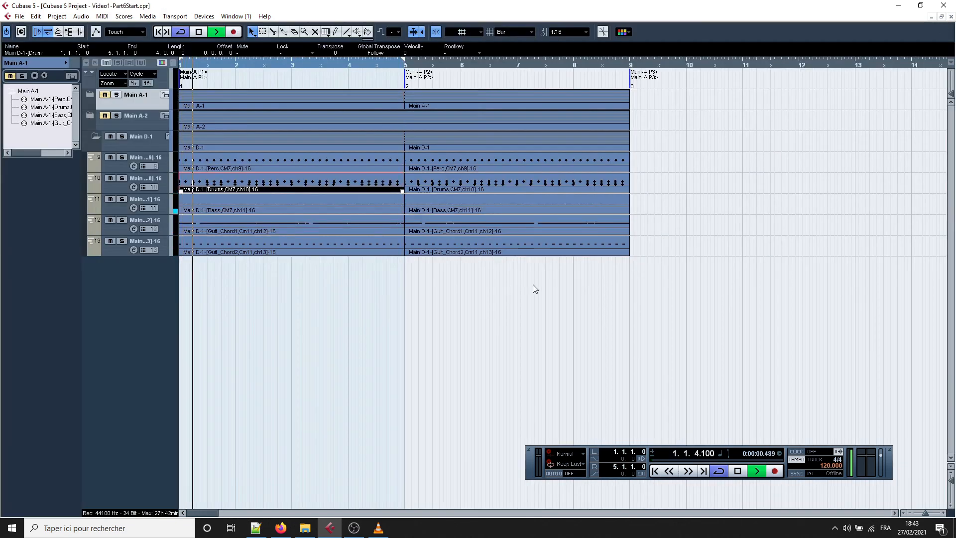
{"action": "left_click", "coordinate": [739, 474]}
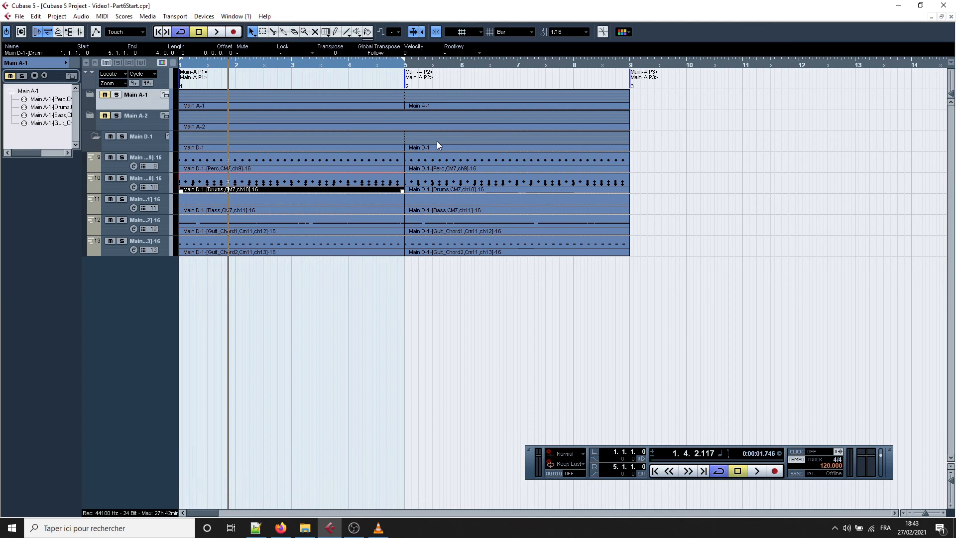
Erase the second Main D-1 folder part, from bar 5 to bar 9, and return to the Object Selection tool
{"action": "right_click", "coordinate": [665, 150]}
{"action": "left_click", "coordinate": [706, 154]}
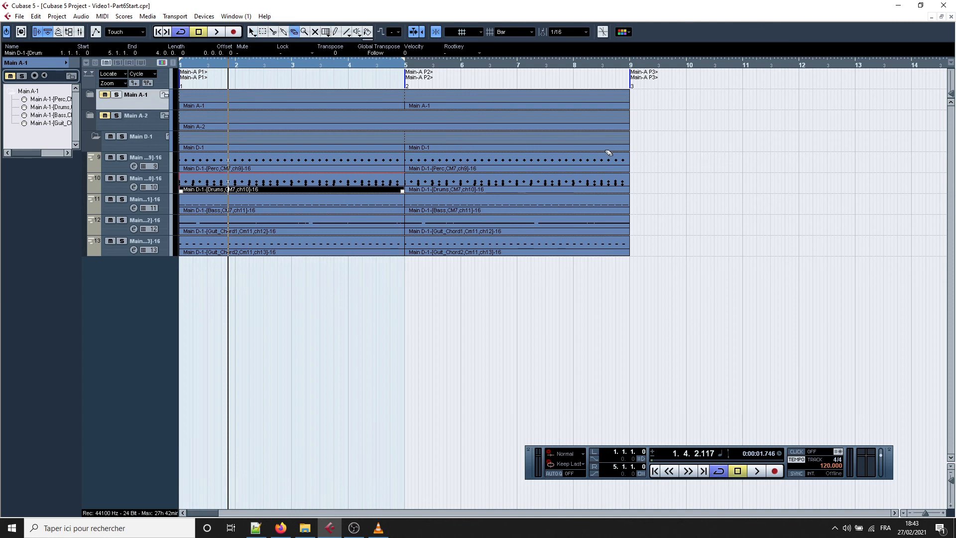
{"action": "left_click", "coordinate": [447, 149]}
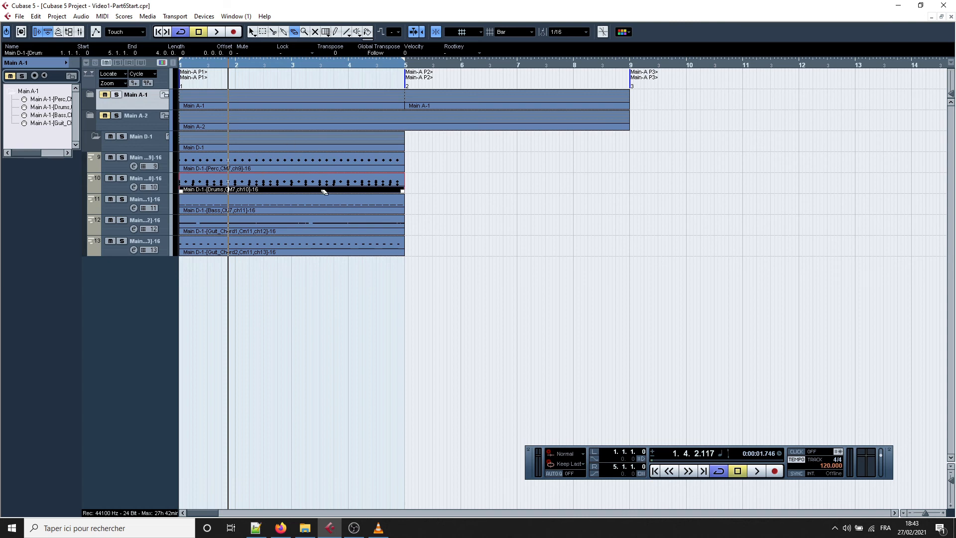
{"action": "right_click", "coordinate": [489, 162]}
{"action": "left_click", "coordinate": [491, 158]}
Repeat the edited first Main D-1 folder part once to fill bars 5 to 9
{"action": "left_click", "coordinate": [403, 148]}
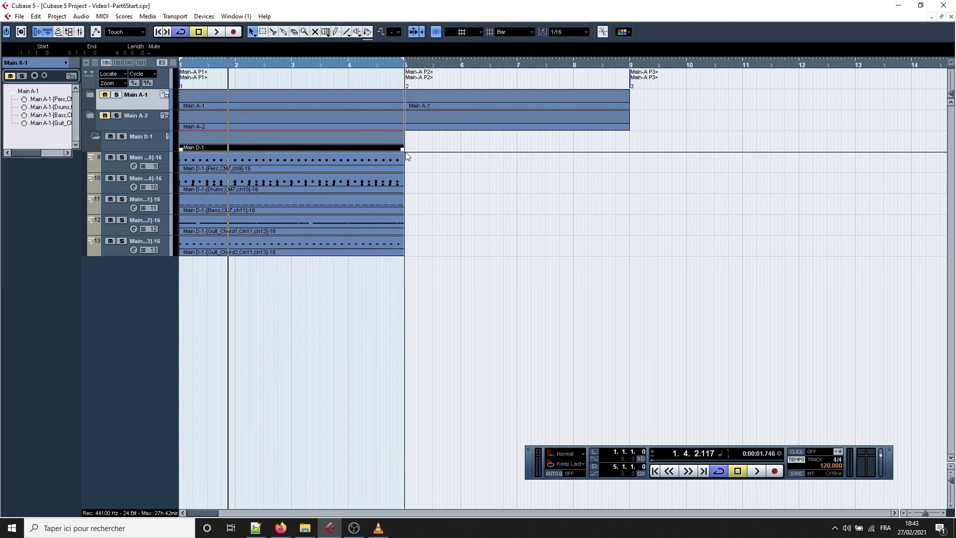
{"action": "left_click_drag", "start_coordinate": [404, 149], "coordinate": [568, 149]}
{"action": "left_click", "coordinate": [708, 199]}
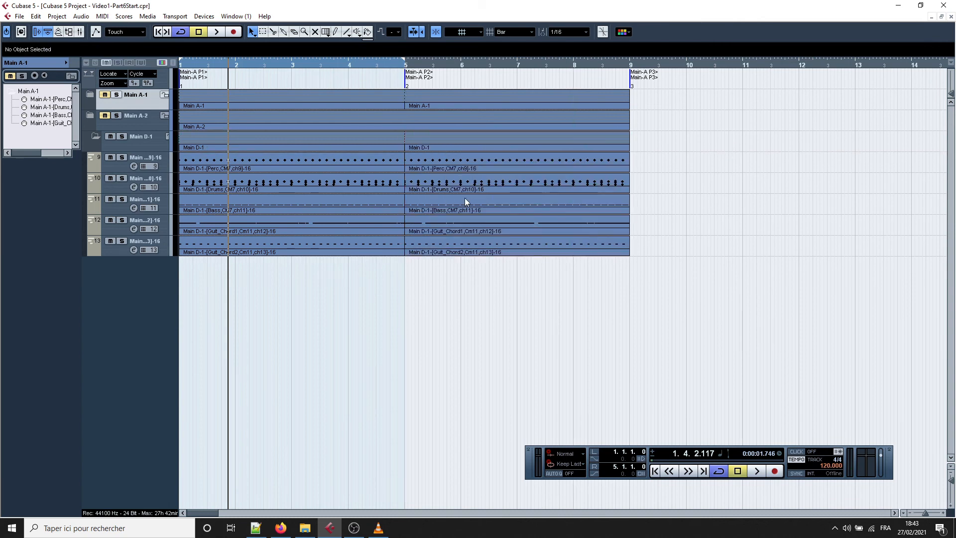
Raise the bass note on beat 4 of bar 6 by one octave to C1 in the second Main D-1 bass part
{"action": "double_click", "coordinate": [442, 203]}
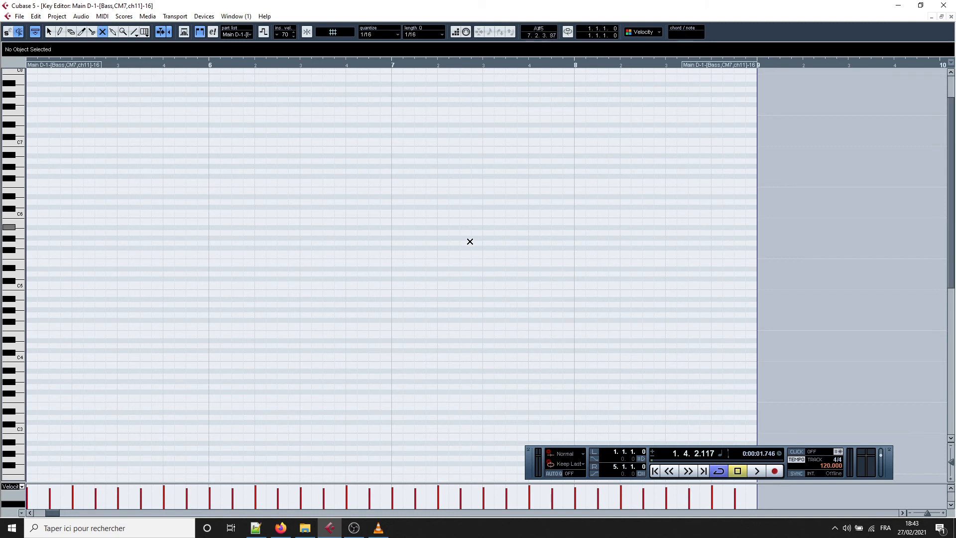
{"action": "right_click", "coordinate": [305, 295]}
{"action": "left_click", "coordinate": [273, 284]}
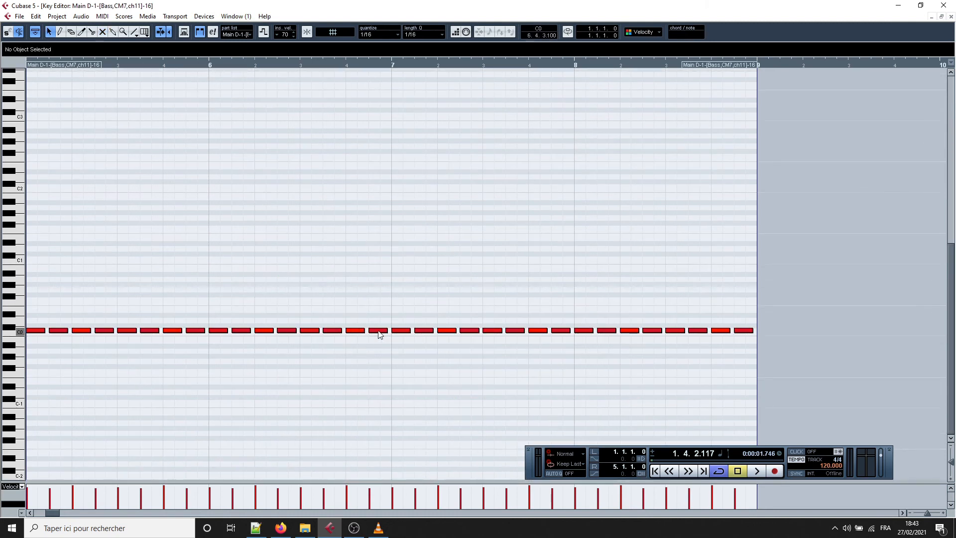
{"action": "left_click_drag", "start_coordinate": [359, 334], "coordinate": [356, 261]}
Listen to the edited bass part, stop playback, close the Key Editor, and collapse the Main D-1 folder
{"action": "left_click", "coordinate": [132, 61]}
{"action": "key", "text": "space"}
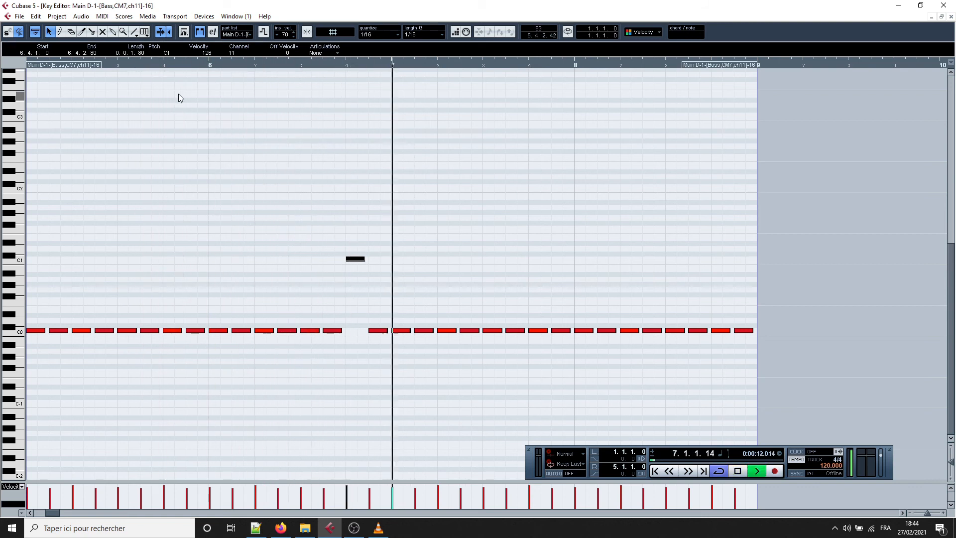
{"action": "left_click", "coordinate": [738, 475]}
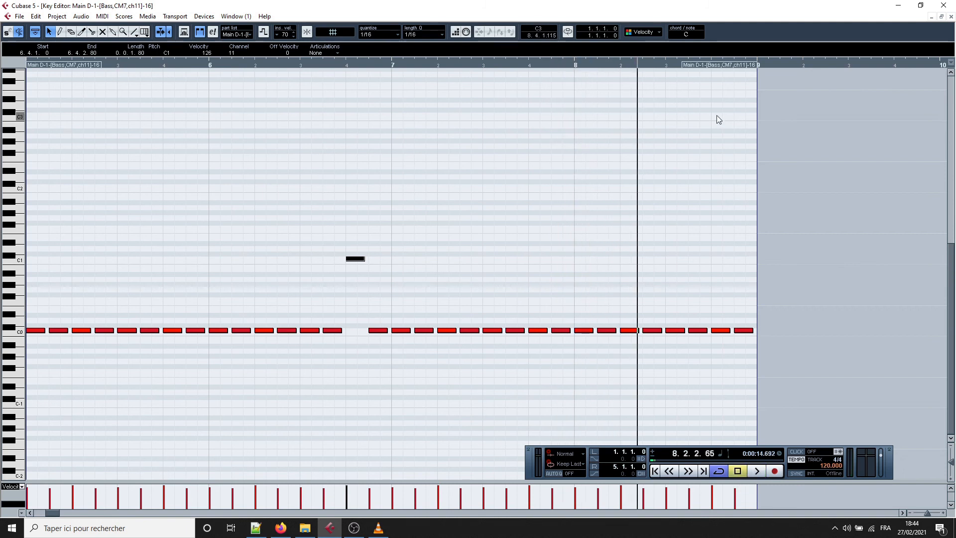
{"action": "left_click", "coordinate": [951, 17]}
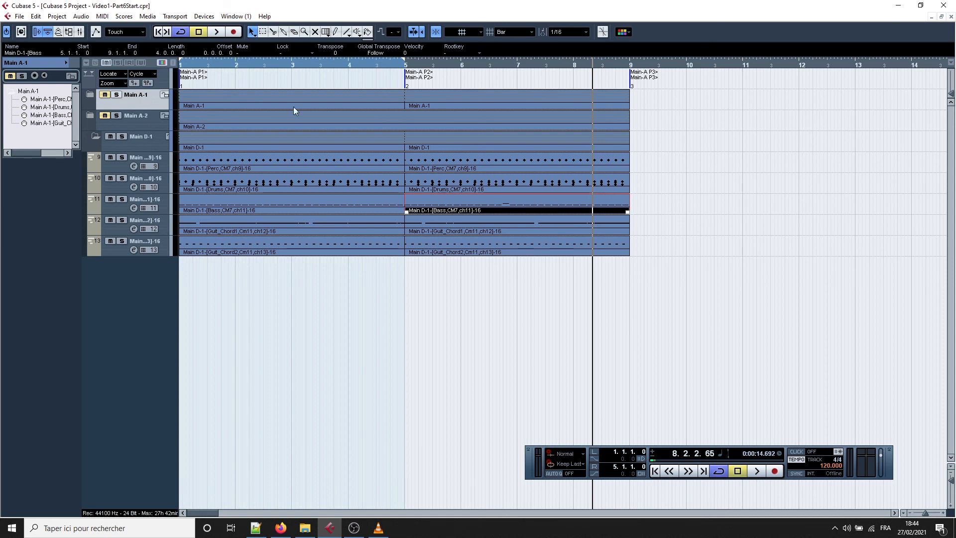
{"action": "left_click", "coordinate": [91, 136]}
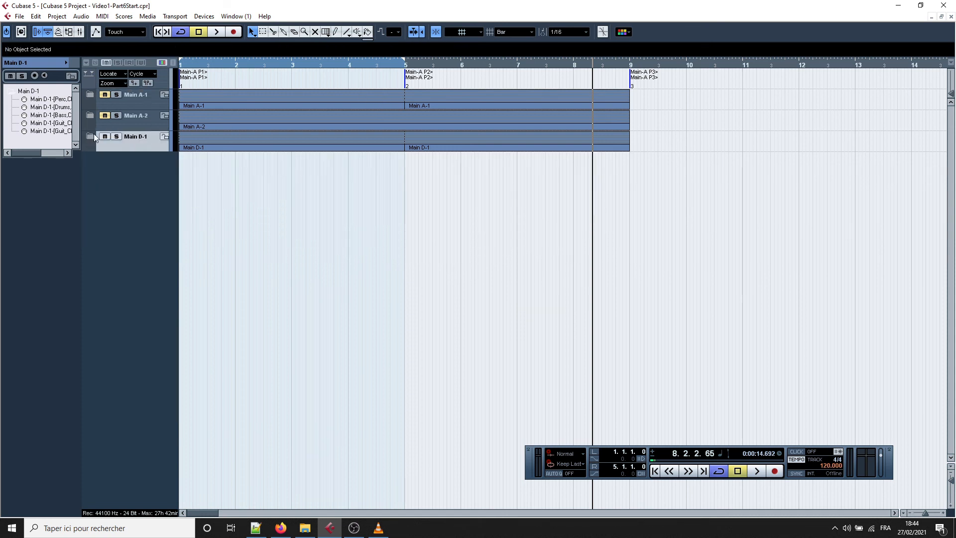
Solo the Main A-1, Main A-2 and Main D-1 folder tracks and extend the locator range to bar 9
{"action": "left_click", "coordinate": [114, 137]}
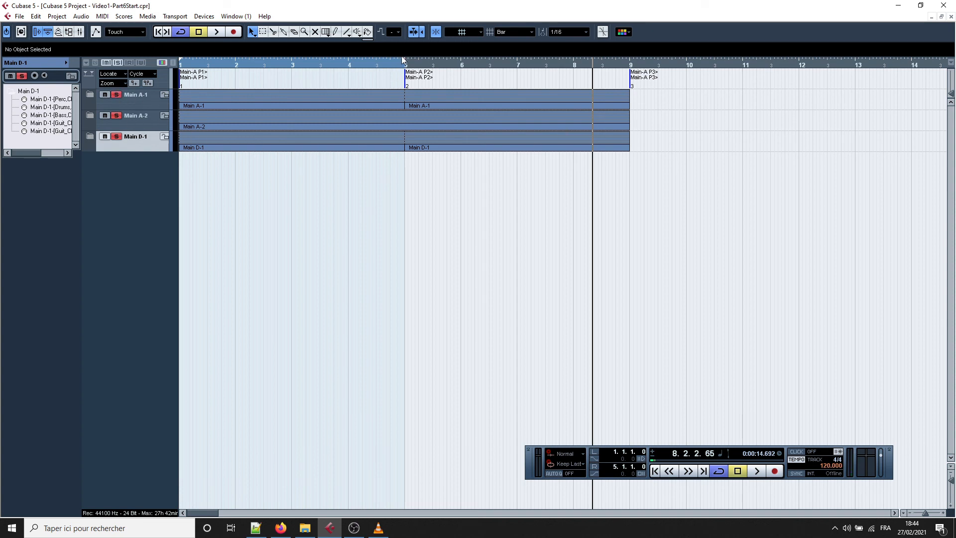
{"action": "left_click_drag", "start_coordinate": [405, 62], "coordinate": [630, 70]}
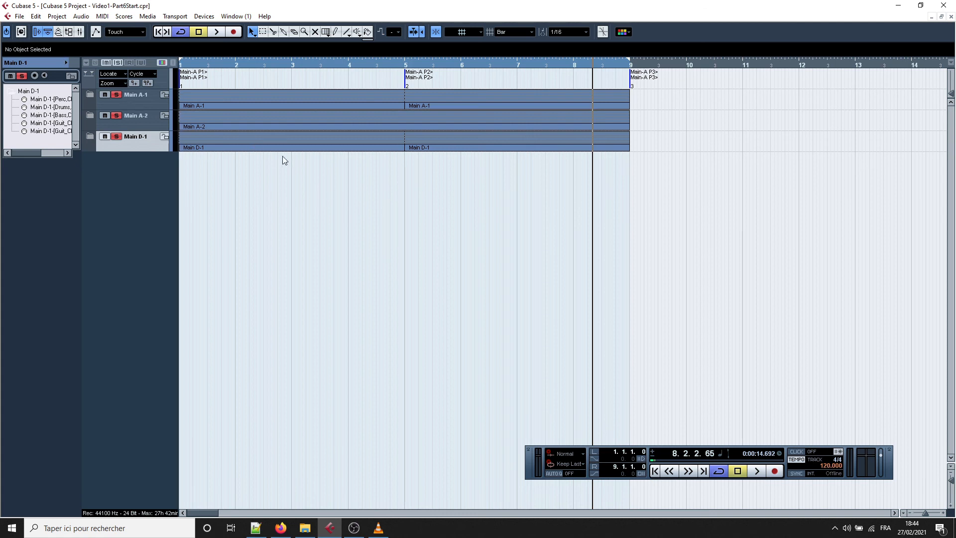
Export the locator range as a MIDI file with 480 resolution, replacing RootRock.S117-ext.yjz in the Rhythms folder
{"action": "left_click", "coordinate": [20, 16]}
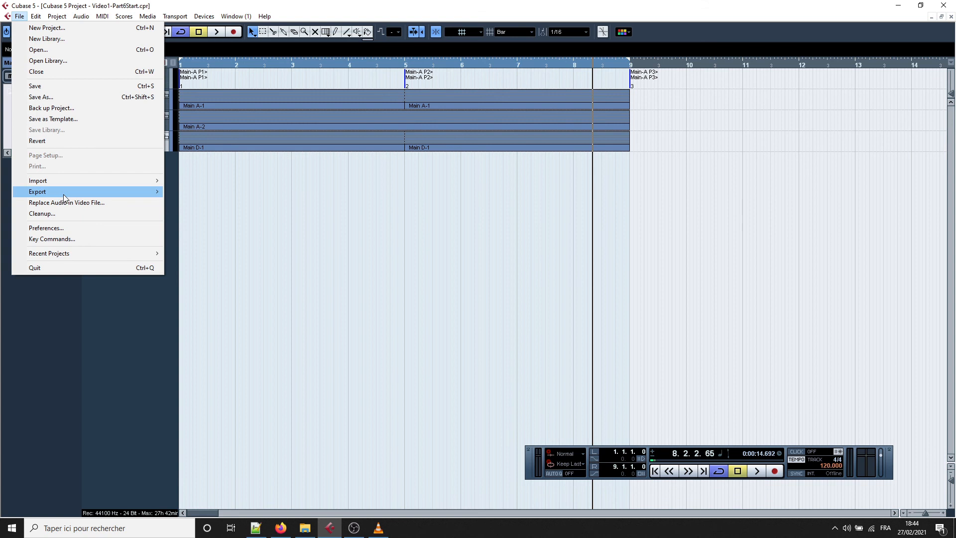
{"action": "mouse_move", "coordinate": [99, 192]}
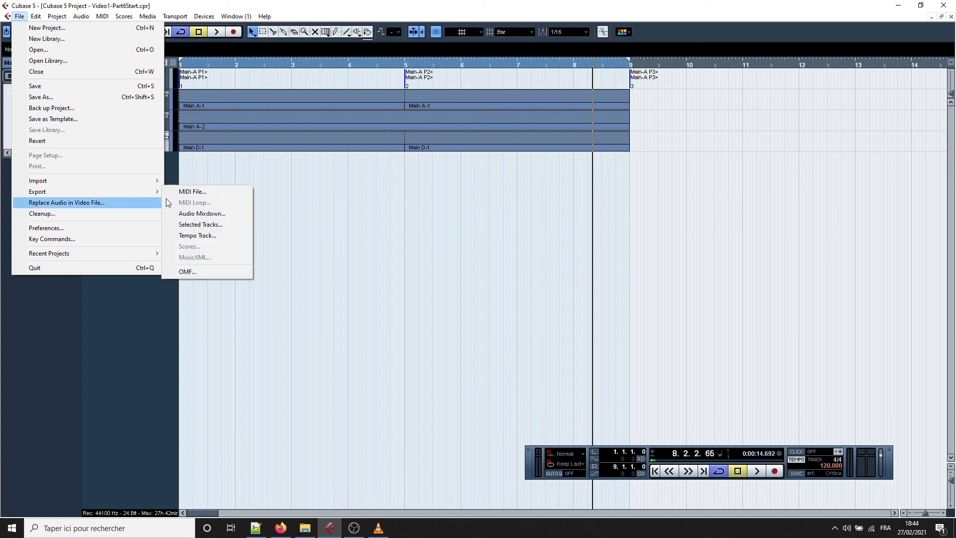
{"action": "left_click", "coordinate": [211, 193]}
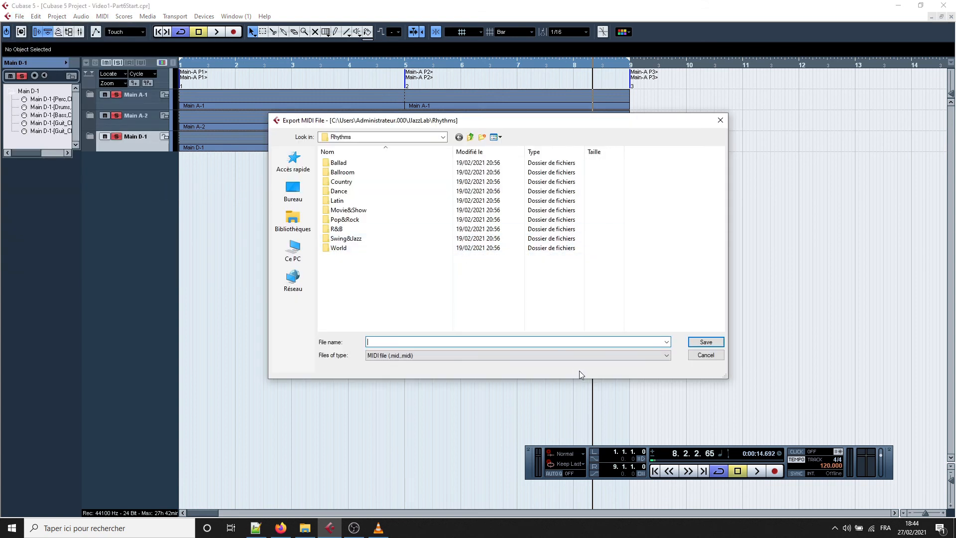
{"action": "left_click", "coordinate": [667, 355]}
{"action": "left_click", "coordinate": [405, 378]}
{"action": "left_click", "coordinate": [358, 267]}
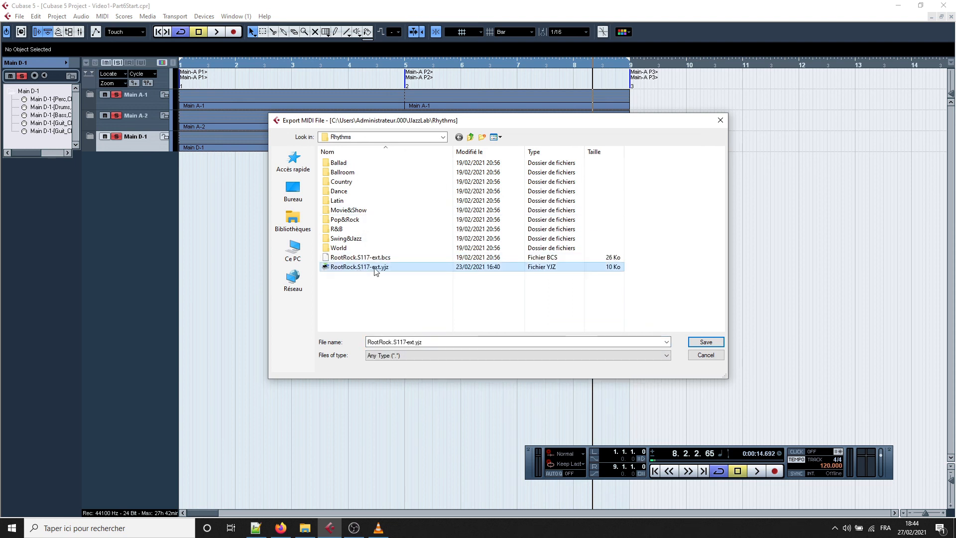
{"action": "left_click", "coordinate": [706, 342]}
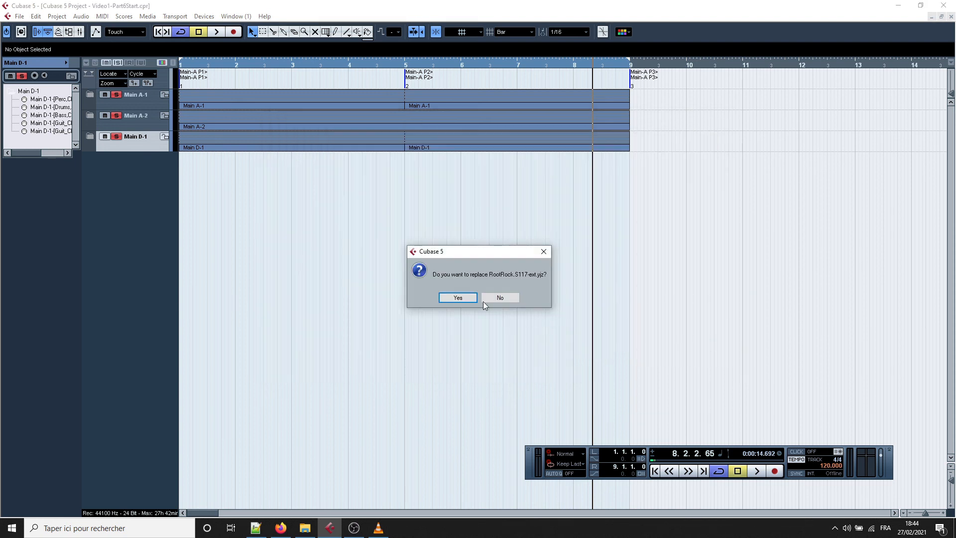
{"action": "left_click", "coordinate": [463, 300]}
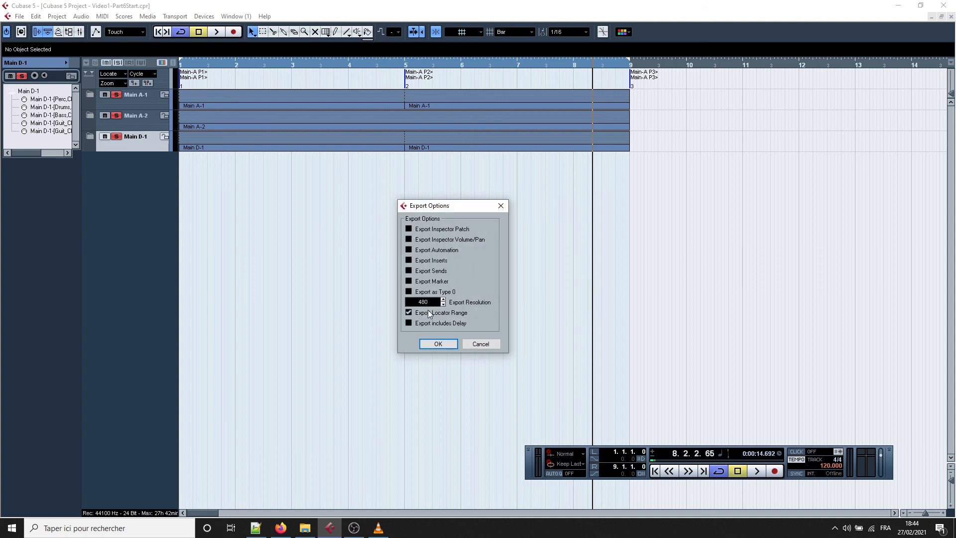
{"action": "left_click", "coordinate": [439, 344]}
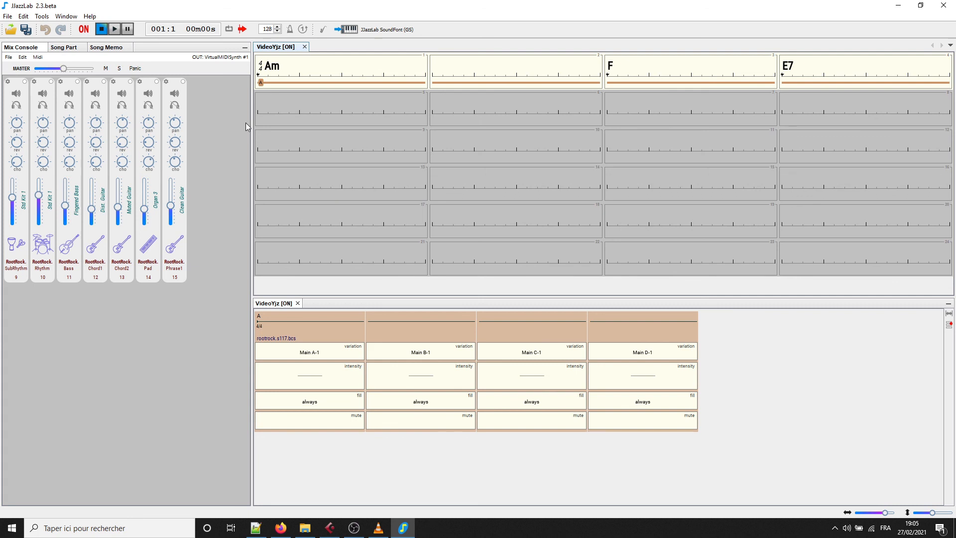
In JJazzLab, check the user rhythm directory and its rescan option in the Rhythms options, and close them
{"action": "left_click", "coordinate": [42, 17]}
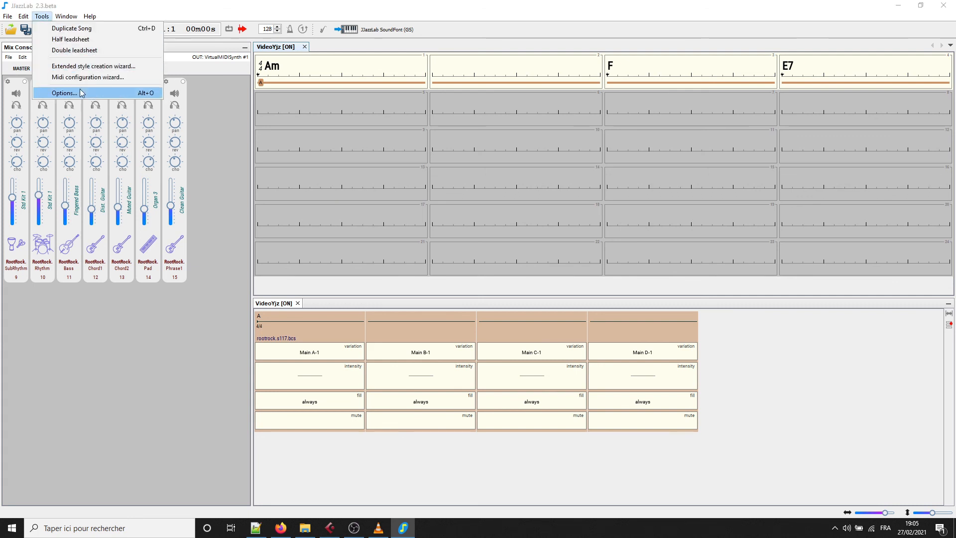
{"action": "left_click", "coordinate": [64, 93]}
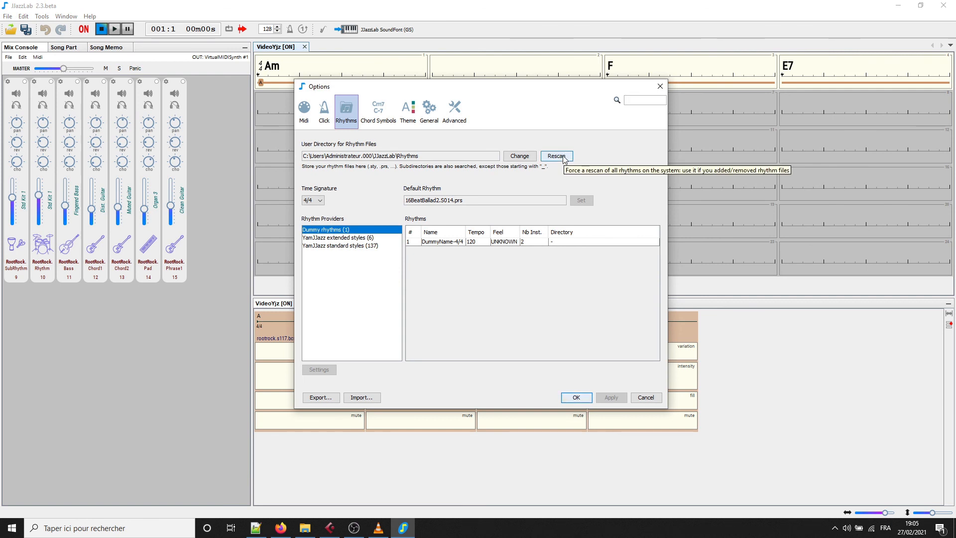
{"action": "left_click", "coordinate": [576, 397]}
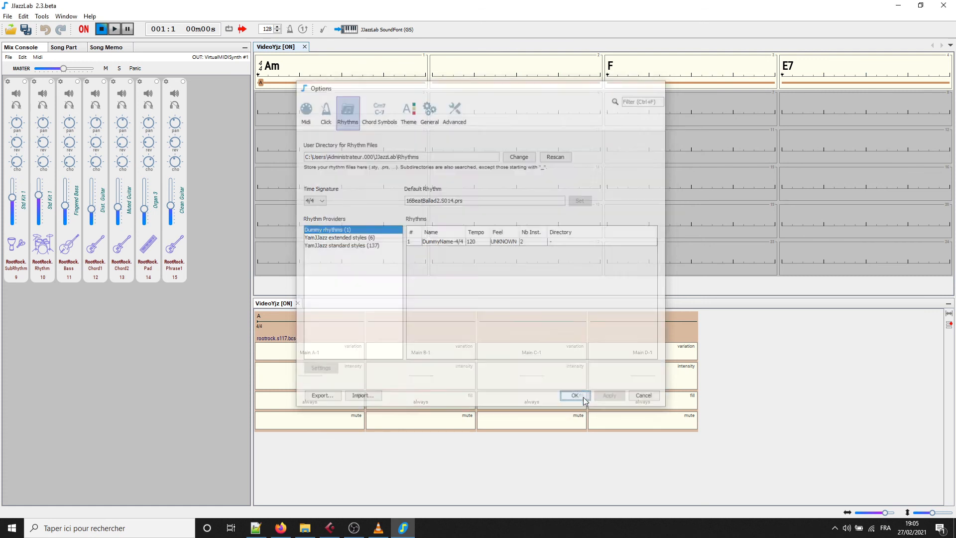
Change the rhythm of all song parts to RootRock.S117-ext.yjz from the YamJJazz extended styles
{"action": "left_click", "coordinate": [277, 339]}
{"action": "double_click", "coordinate": [277, 339]}
{"action": "left_click_drag", "start_coordinate": [516, 69], "coordinate": [501, 39]}
{"action": "left_click", "coordinate": [424, 106]}
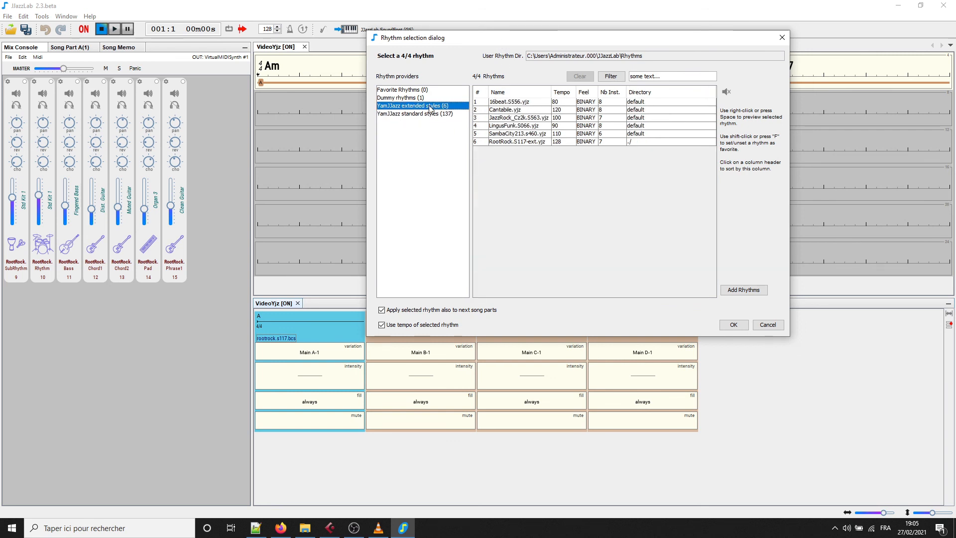
{"action": "left_click", "coordinate": [530, 142]}
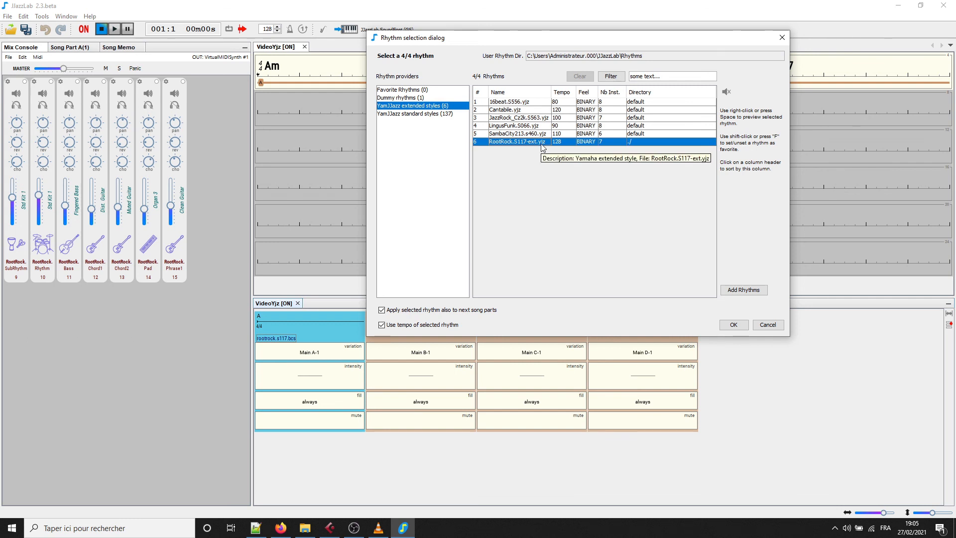
{"action": "left_click", "coordinate": [732, 325]}
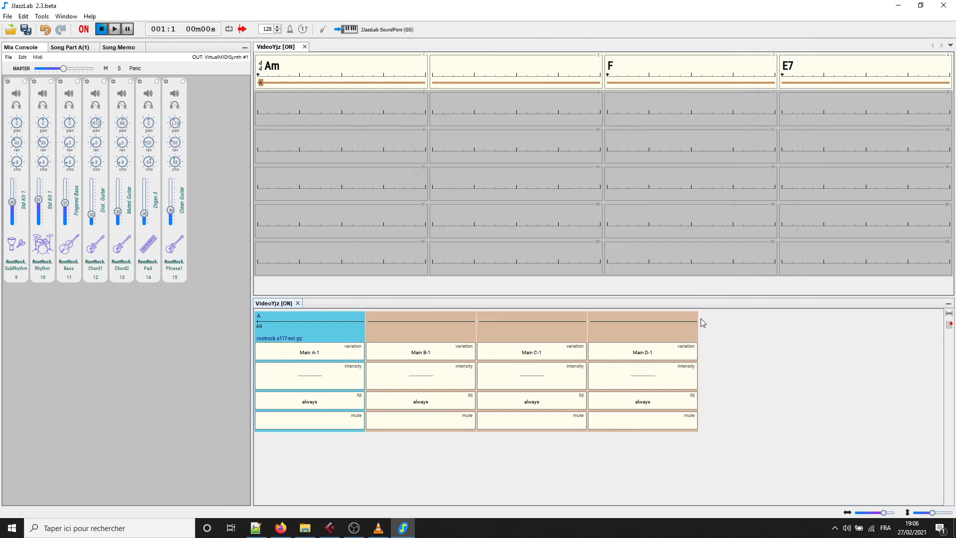
Set the second song part's variation to Main A-2, play the song, and select the third song part
{"action": "left_click", "coordinate": [428, 355]}
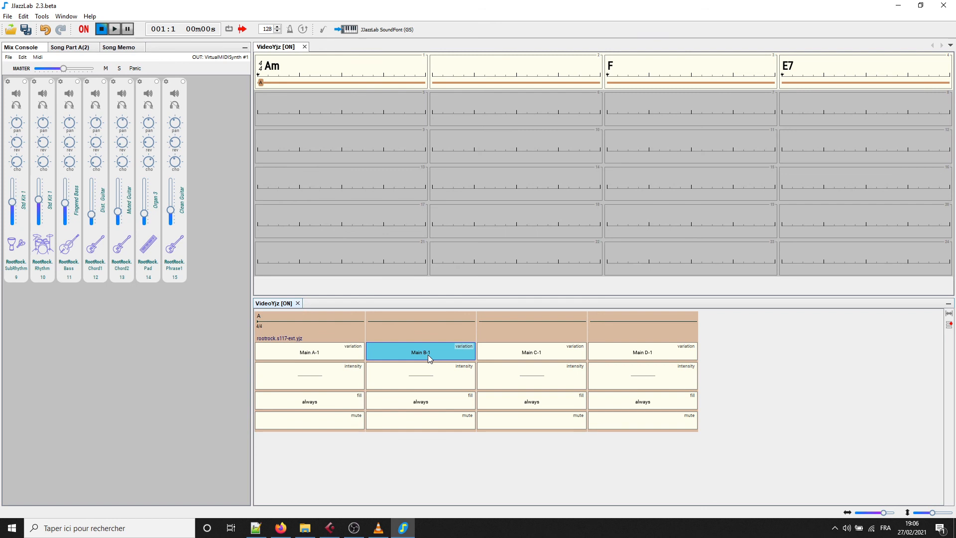
{"action": "scroll", "coordinate": [431, 353], "scroll_direction": "up", "scroll_amount": 1}
{"action": "left_click", "coordinate": [114, 33]}
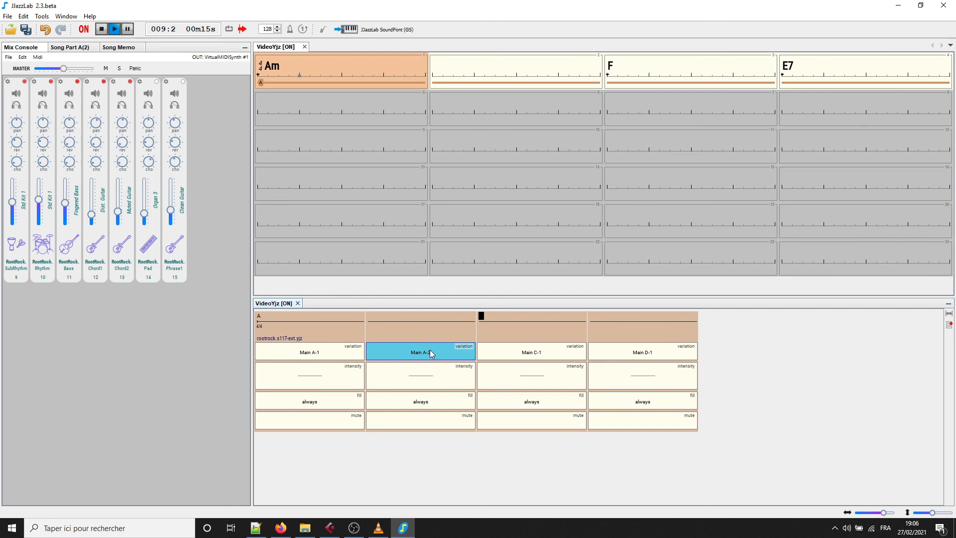
{"action": "left_click", "coordinate": [564, 333]}
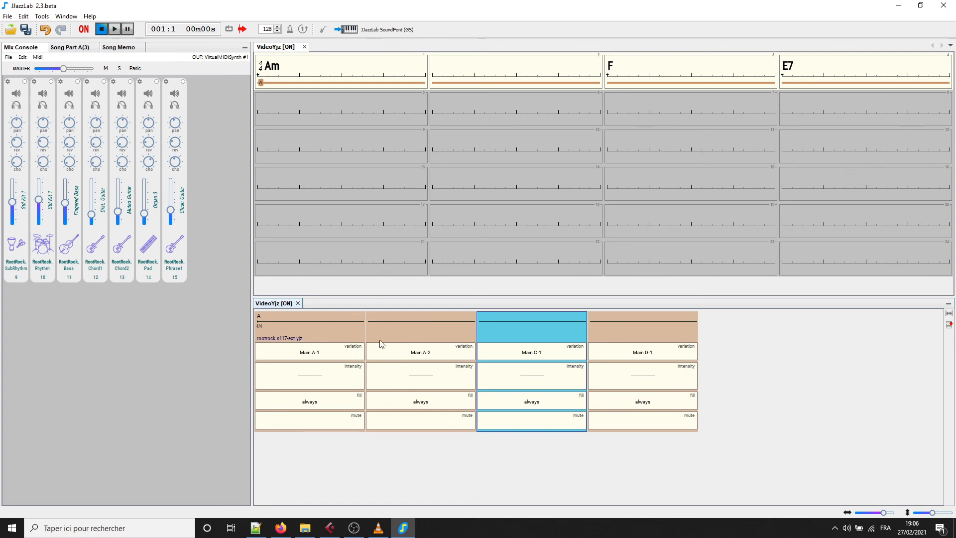
Look at the style's source phrase tracks in Cubase and return to JJazzLab
{"action": "left_click", "coordinate": [330, 528]}
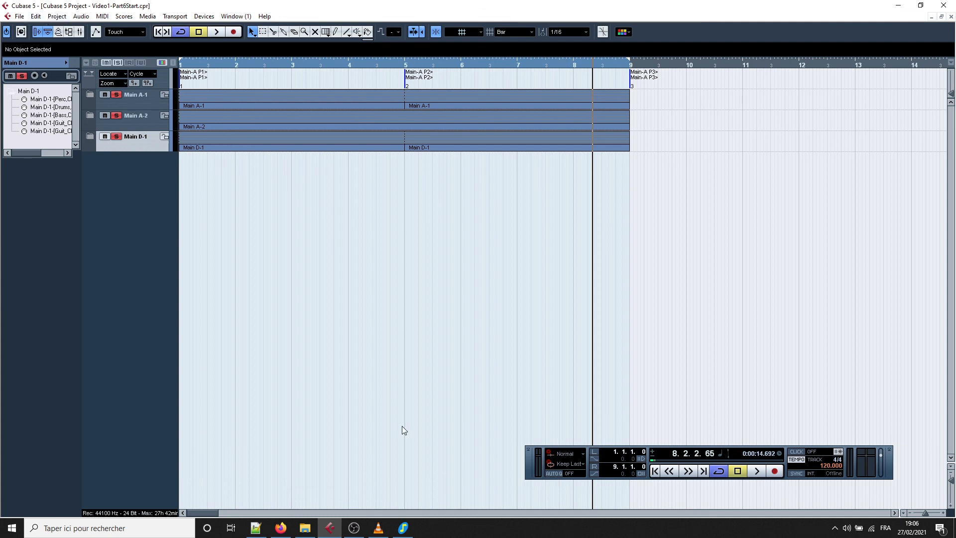
{"action": "left_click", "coordinate": [403, 528]}
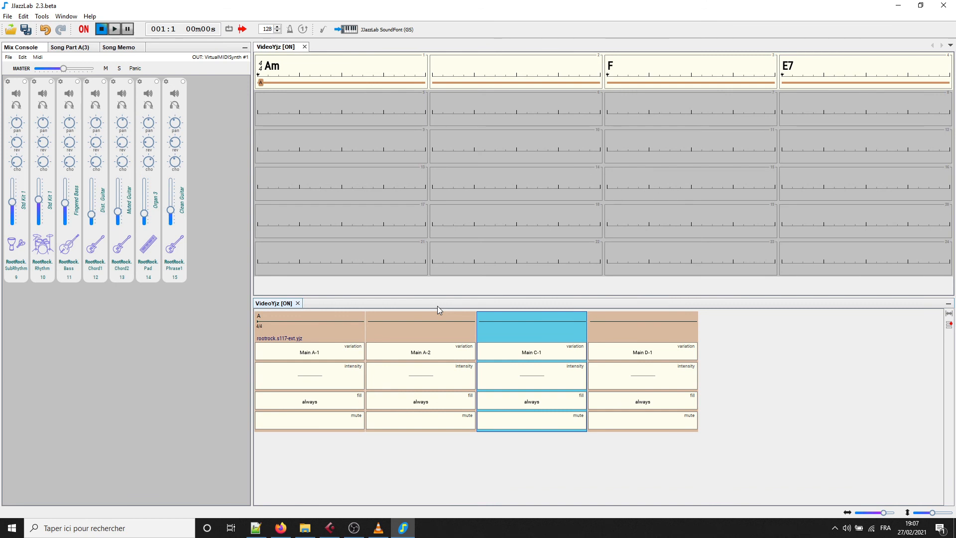
Save the VideoYjz song, close it, and reopen it from the recent songs to reload the rhythm
{"action": "left_click", "coordinate": [25, 29]}
{"action": "left_click", "coordinate": [299, 47]}
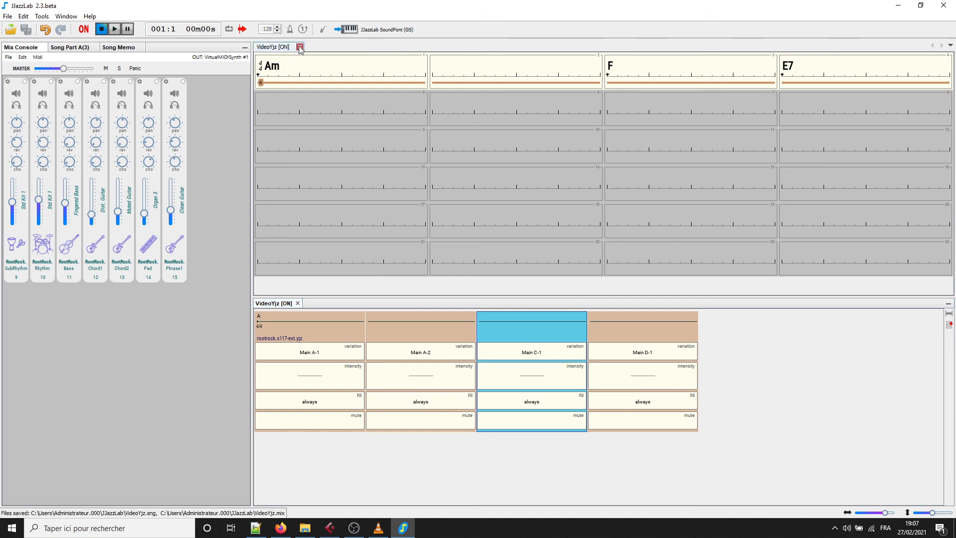
{"action": "left_click", "coordinate": [7, 16]}
{"action": "mouse_move", "coordinate": [52, 54]}
{"action": "left_click", "coordinate": [148, 58]}
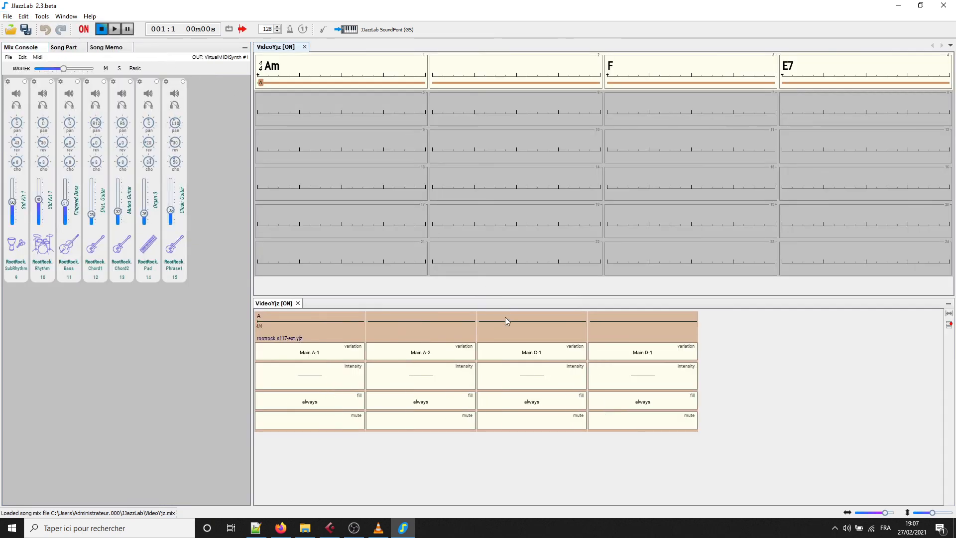